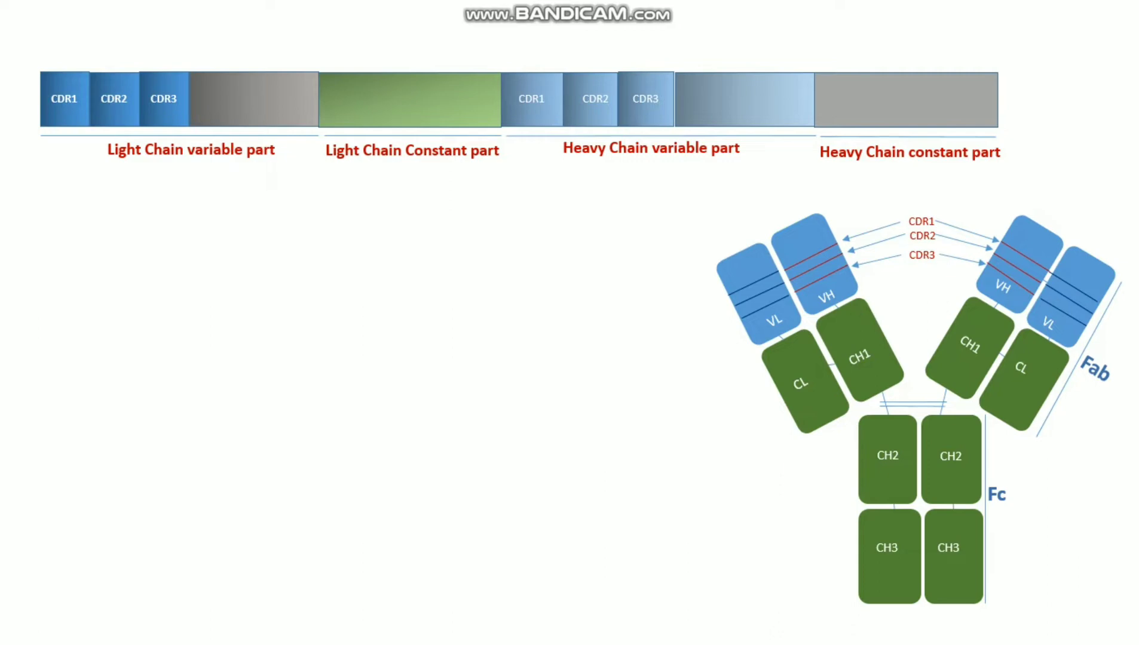
Step: Leave the slide show, switch to Chrome, search Google for "ncbi protein" and open the NCBI Protein database
key(Escape)
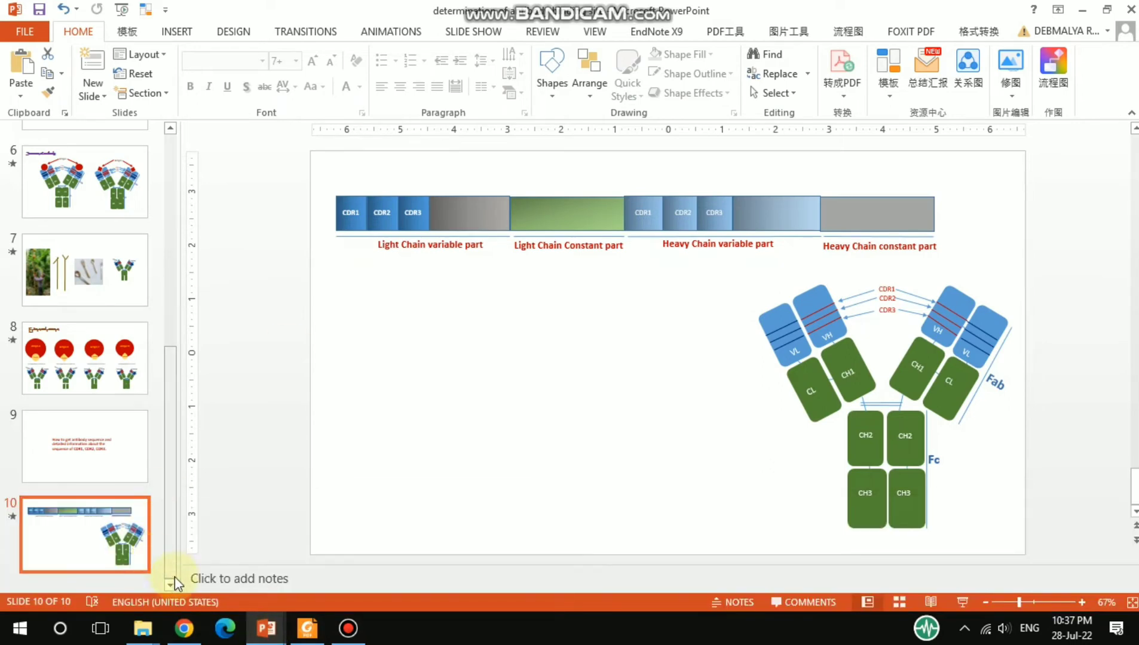
mouse_move(191, 638)
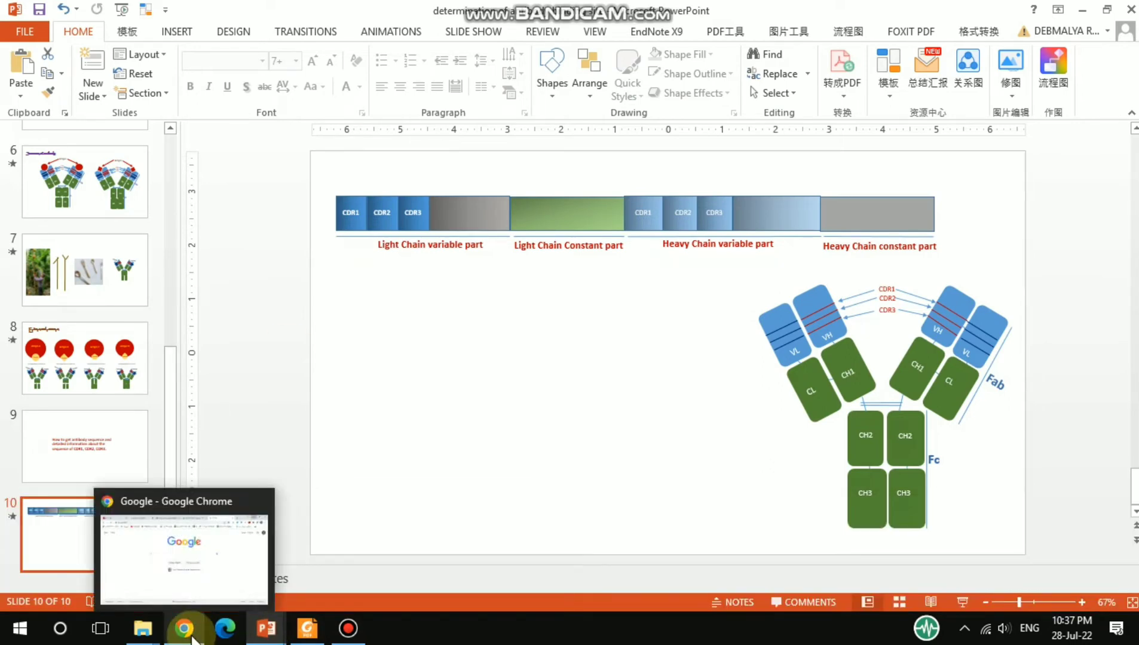
click(178, 564)
click(451, 267)
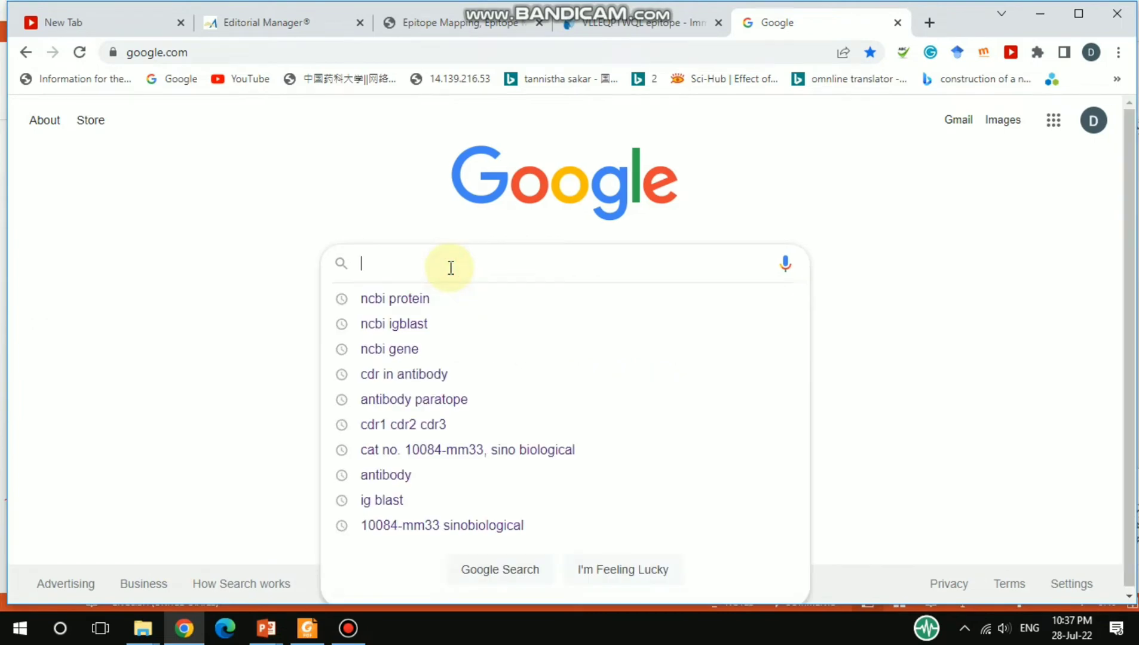
click(390, 302)
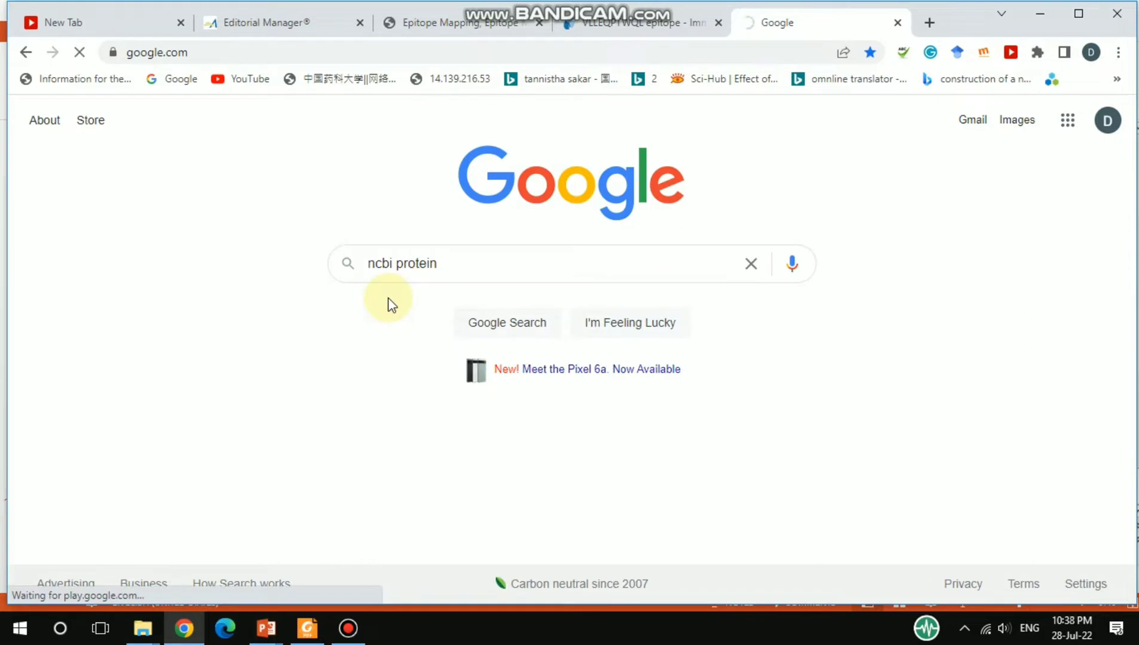
click(255, 278)
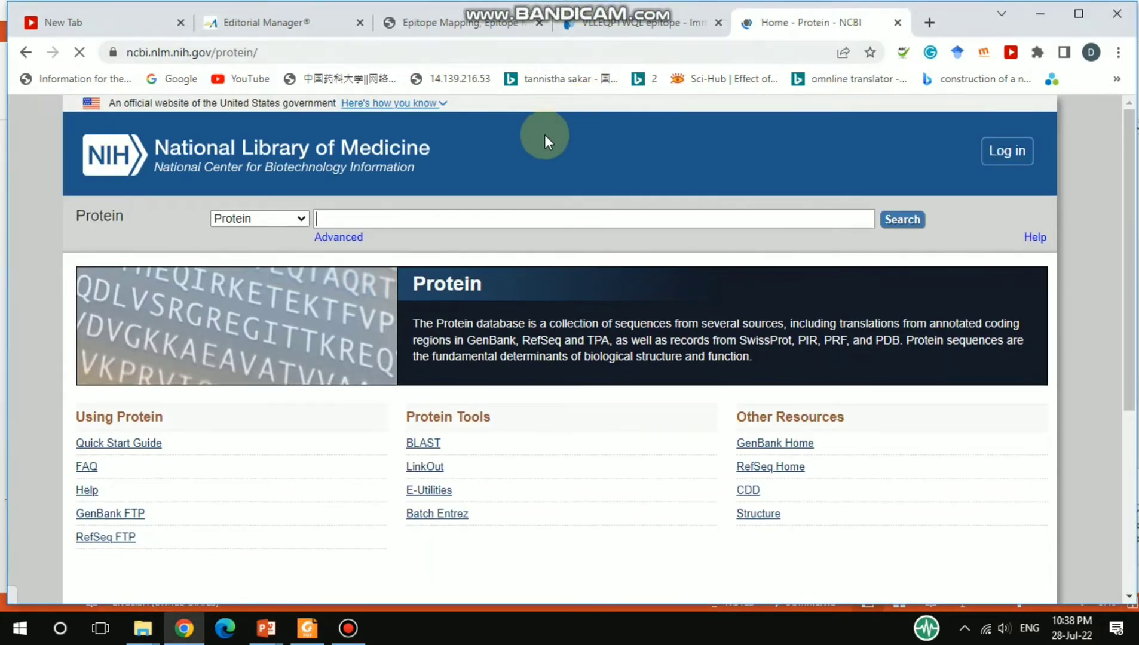
Step: Search the NCBI Protein database for "IgG antibody human"
click(450, 220)
text(IgG antibody)
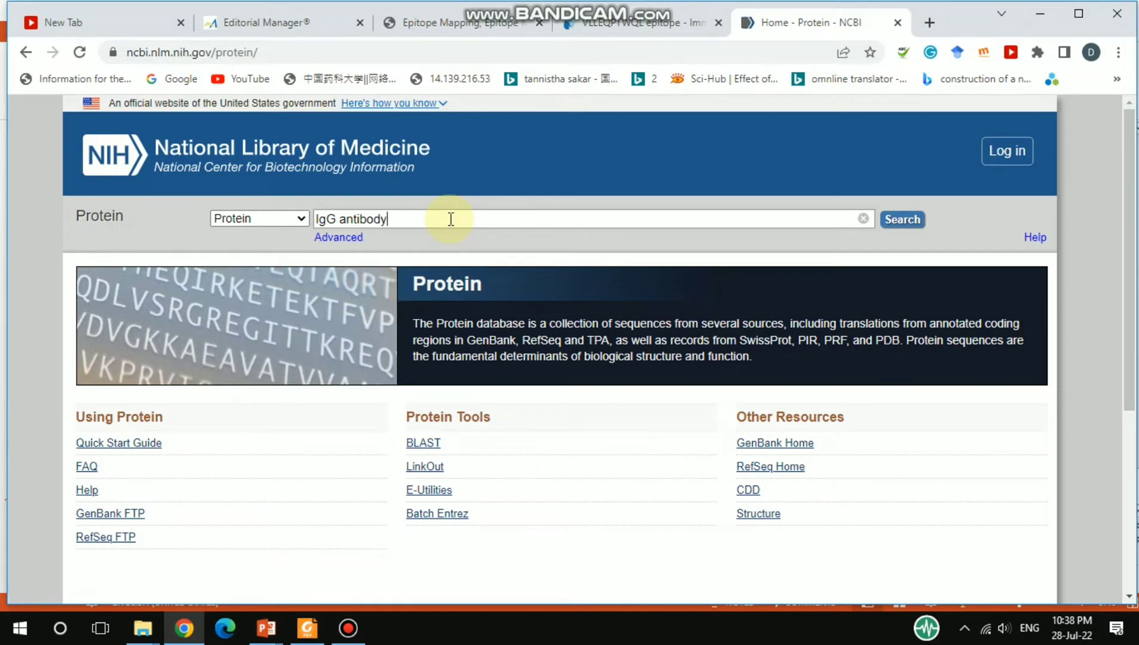
text( human)
key(Return)
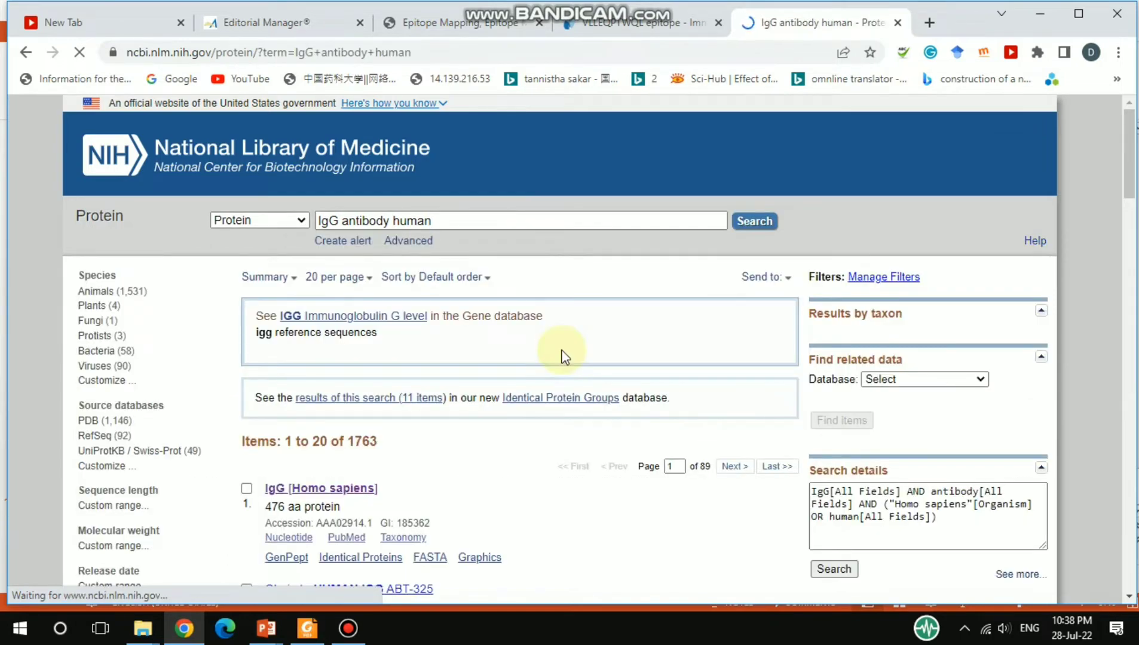
Step: Look over the search results and open the IgG [Homo sapiens] protein record with accession AAA02914.1
scroll(597, 437, down, 6)
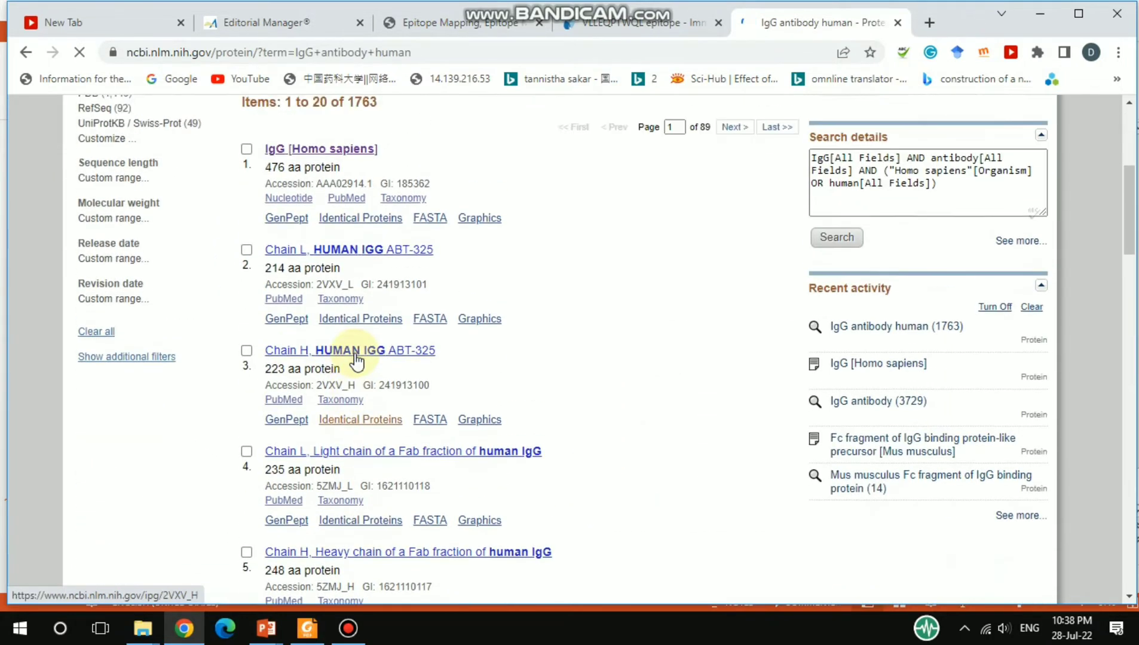
scroll(357, 360, up, 6)
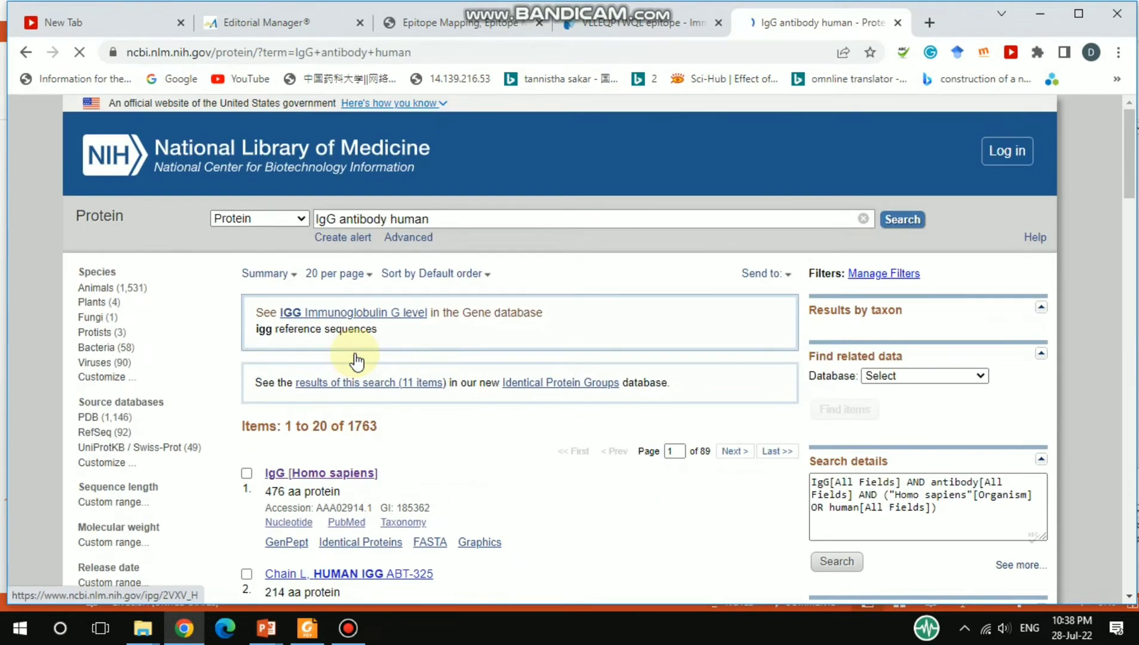
click(345, 474)
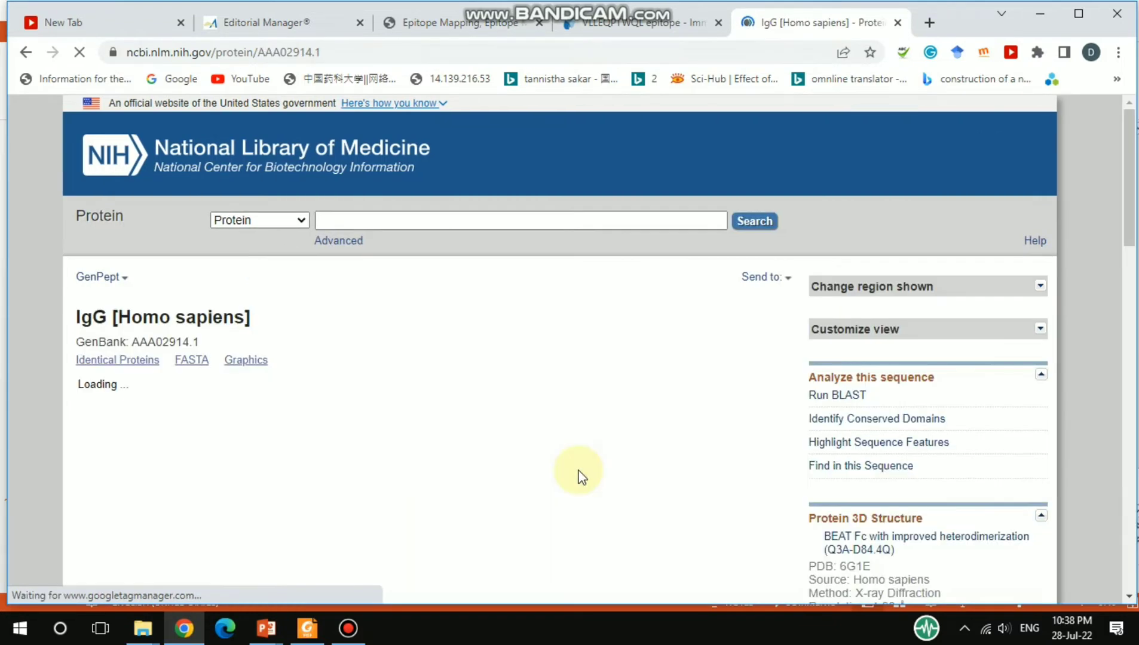
Step: Read through the IgG record's annotated features down to the amino-acid sequence under ORIGIN
scroll(579, 447, down, 3)
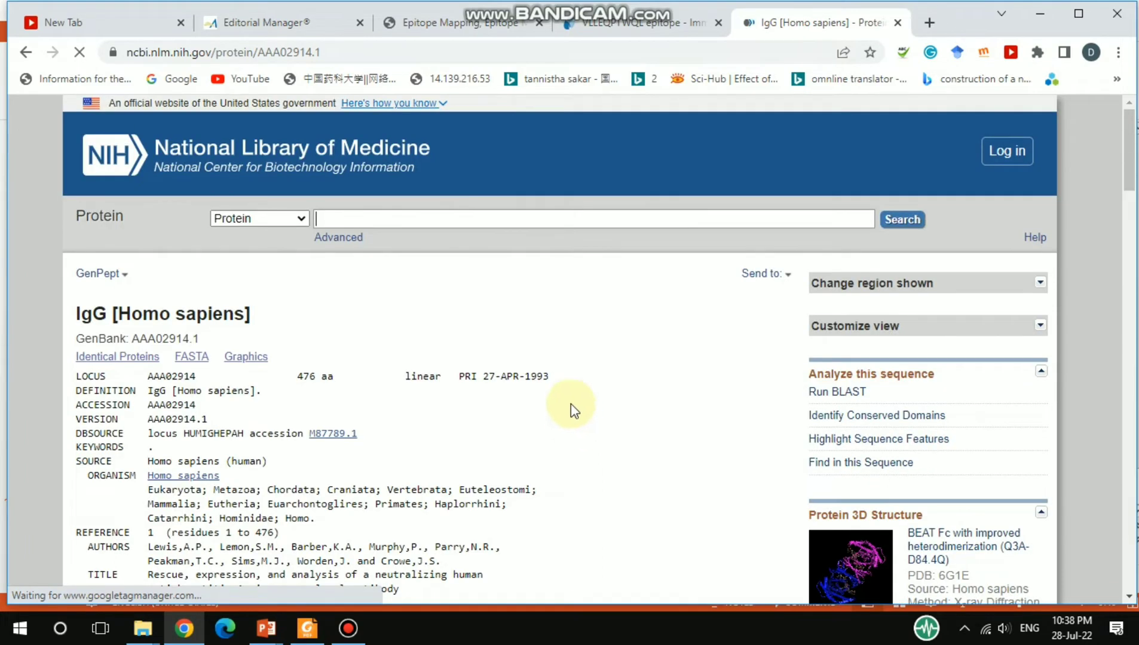
scroll(570, 404, down, 3)
scroll(568, 382, down, 10)
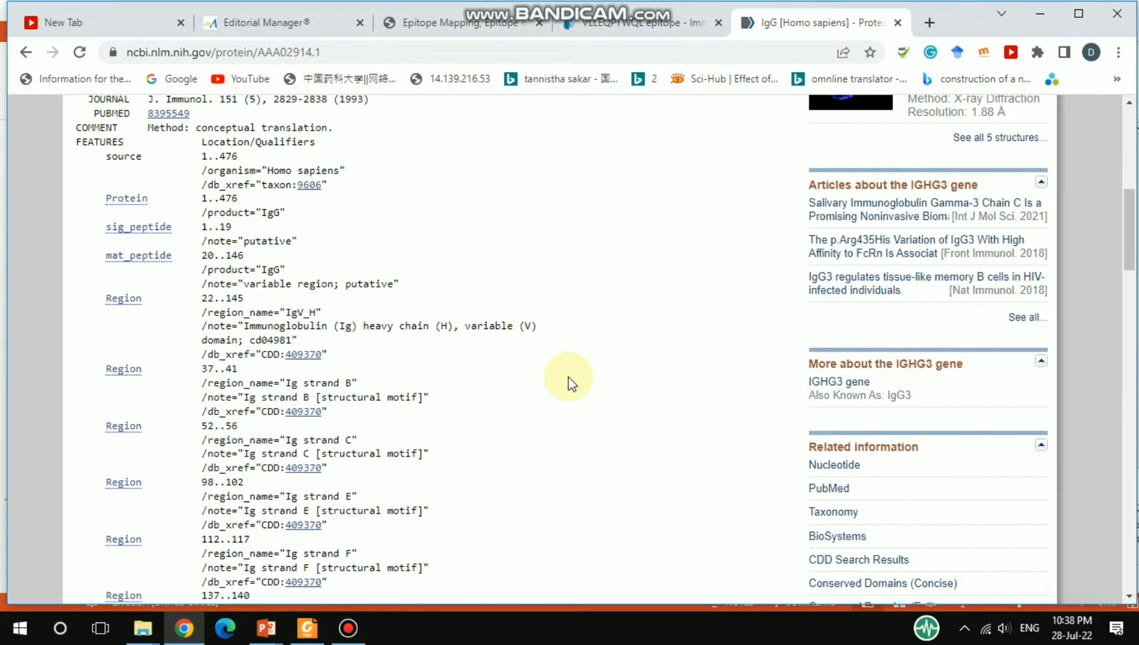
scroll(570, 382, up, 3)
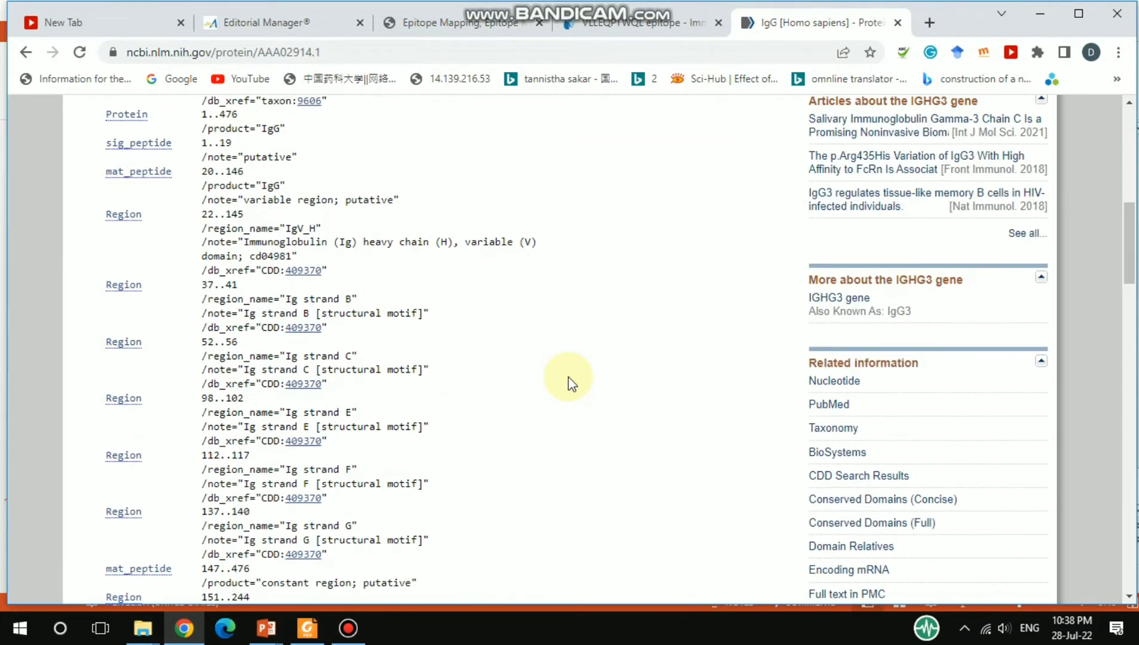
scroll(579, 304, down, 15)
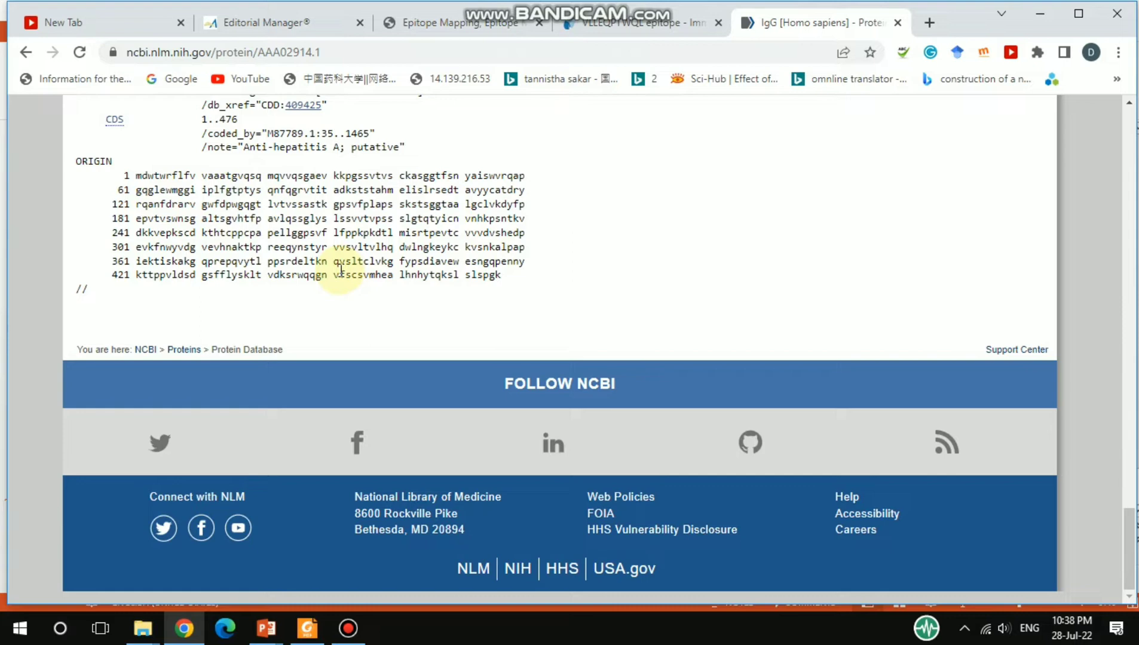
scroll(444, 309, up, 1)
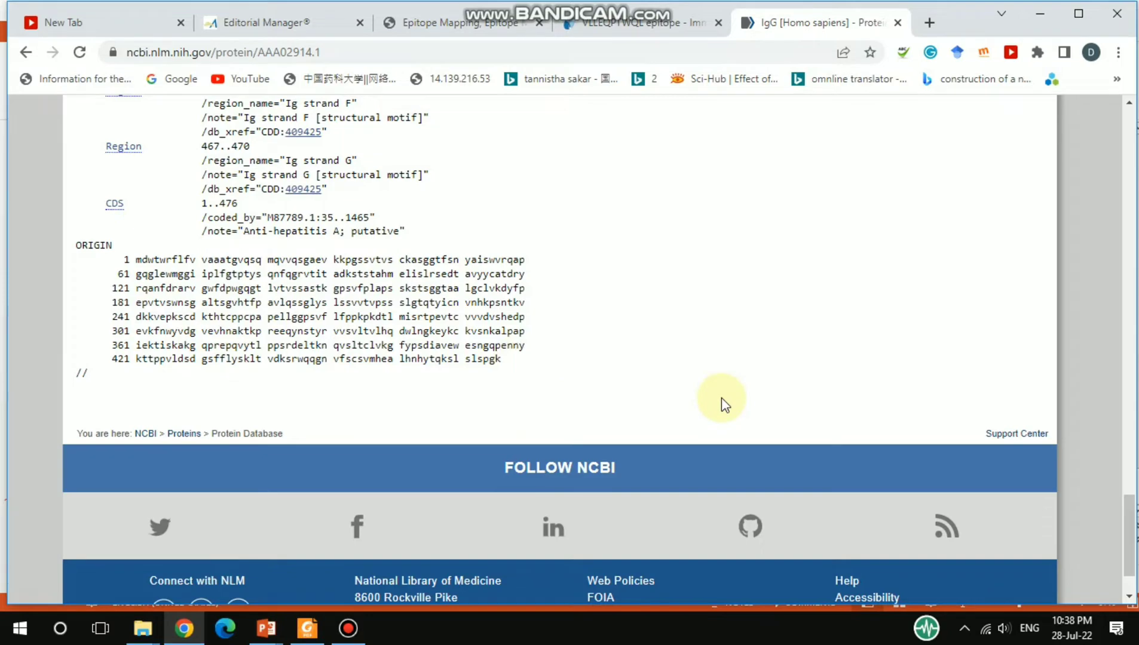
Step: Examine the position ranges of the signal peptide and variable region, and compare them with the ORIGIN sequence
scroll(721, 398, up, 15)
scroll(722, 398, up, 3)
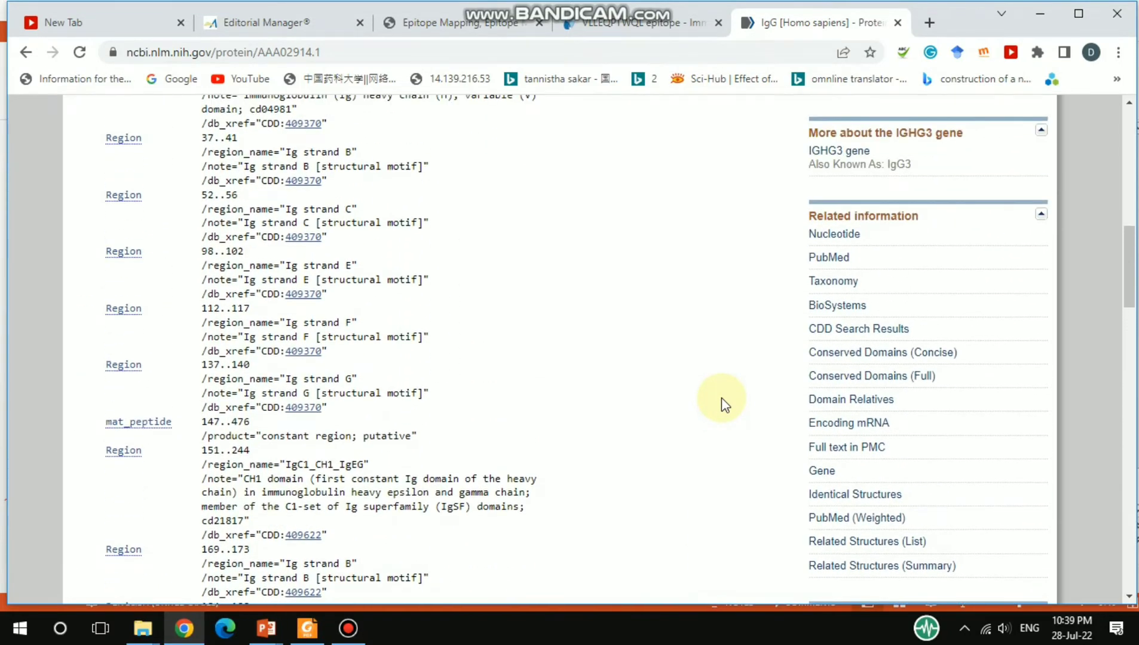
scroll(722, 398, up, 2)
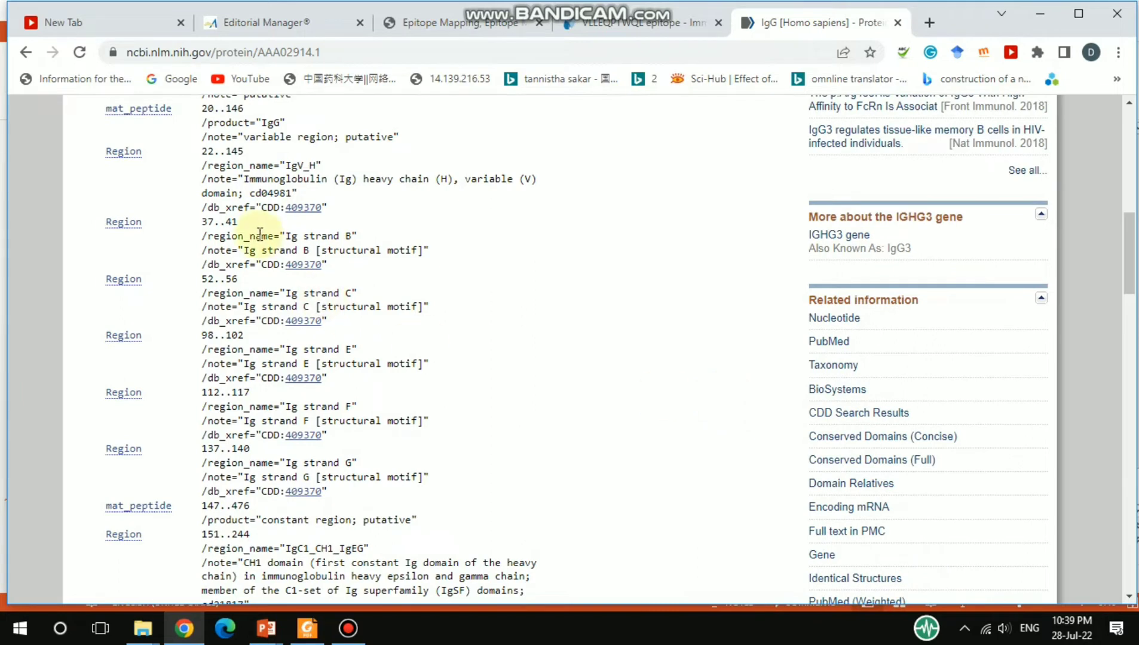
scroll(261, 234, up, 2)
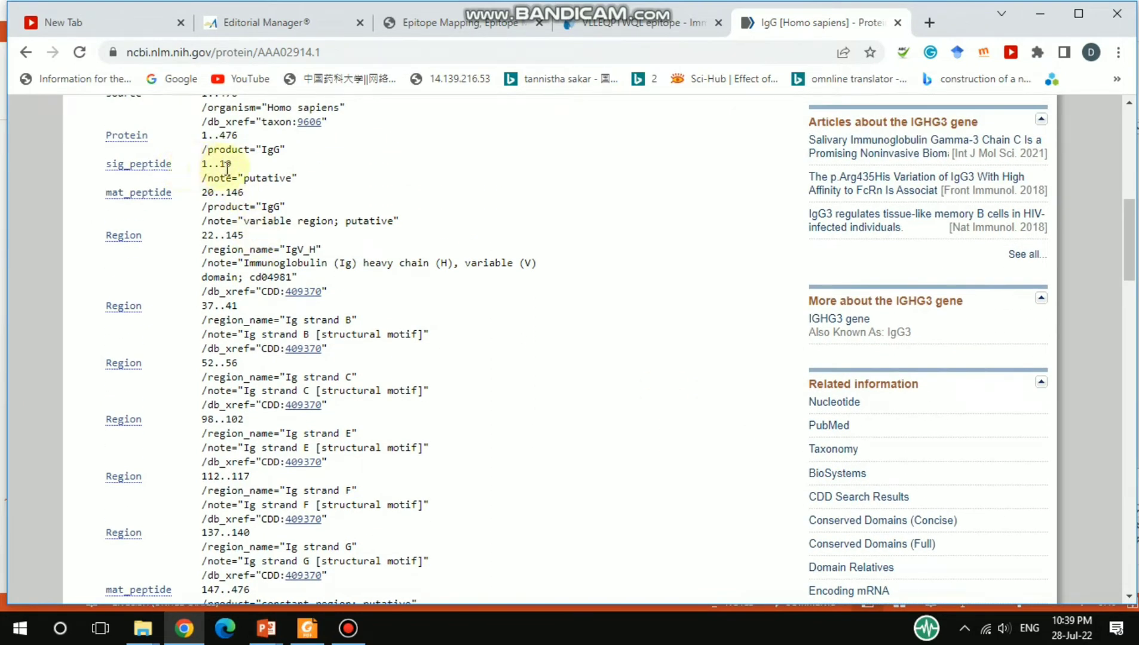
scroll(541, 288, down, 15)
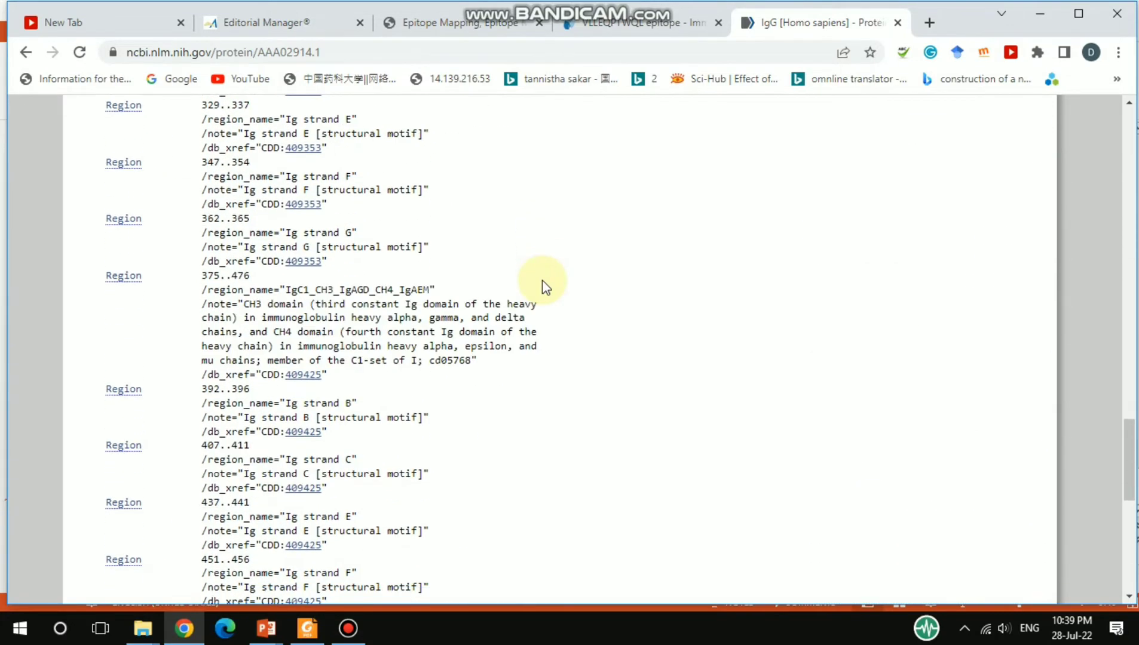
scroll(542, 288, down, 10)
scroll(541, 288, up, 2)
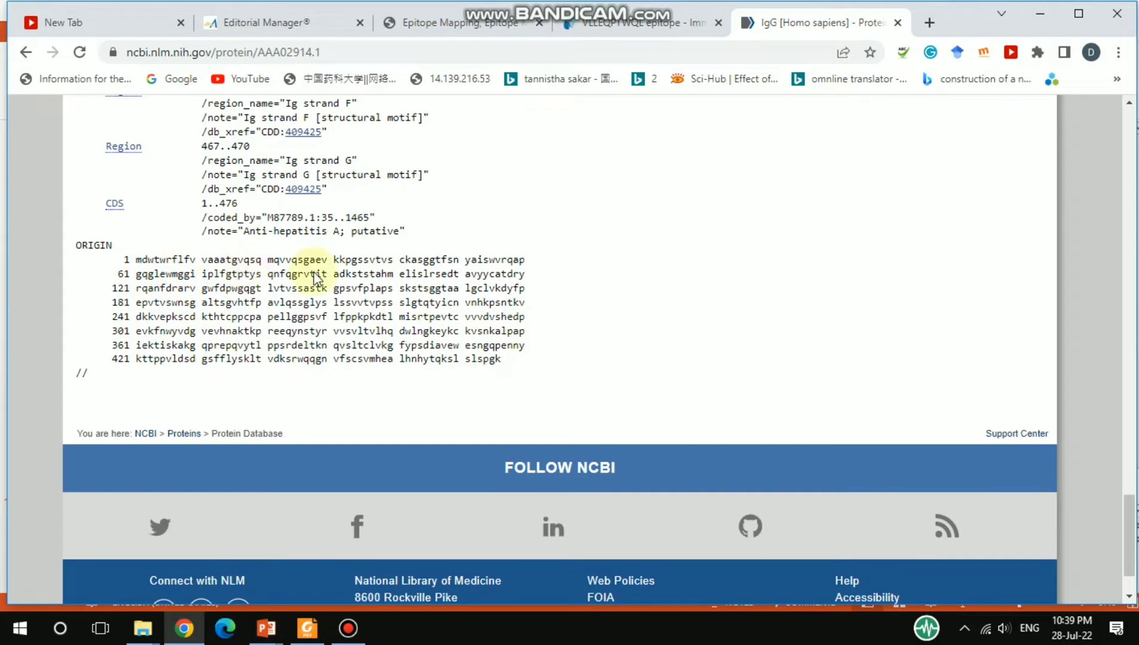
Step: Review the variable and constant region annotations in the feature table, back up to the record's header
scroll(373, 272, up, 12)
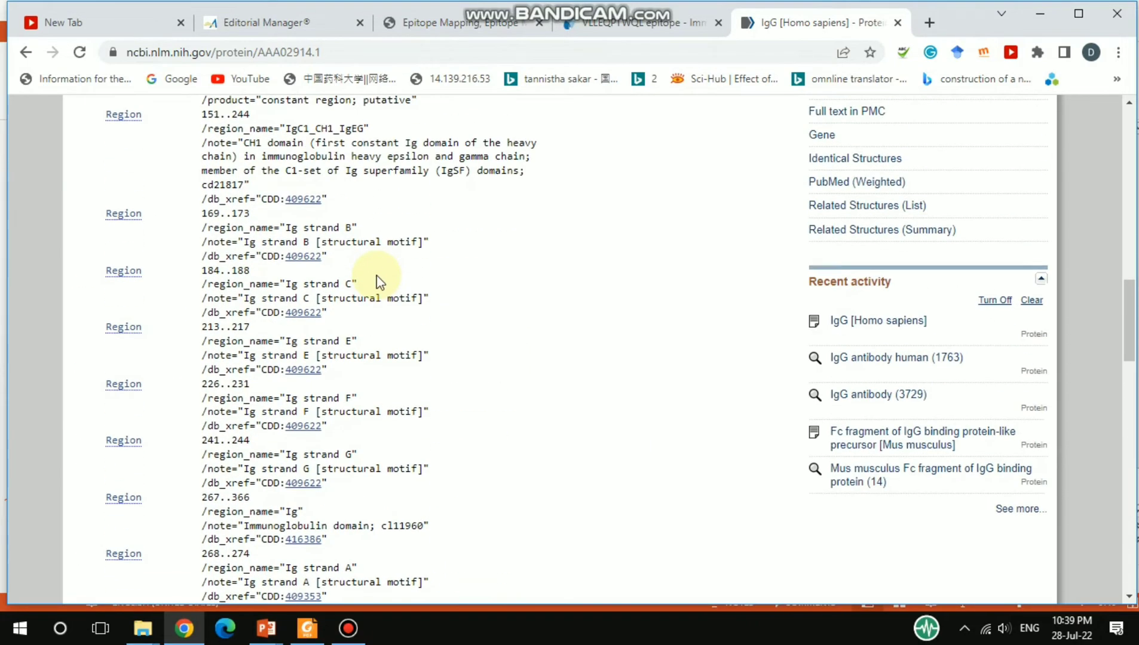
scroll(377, 275, up, 10)
scroll(377, 282, up, 1)
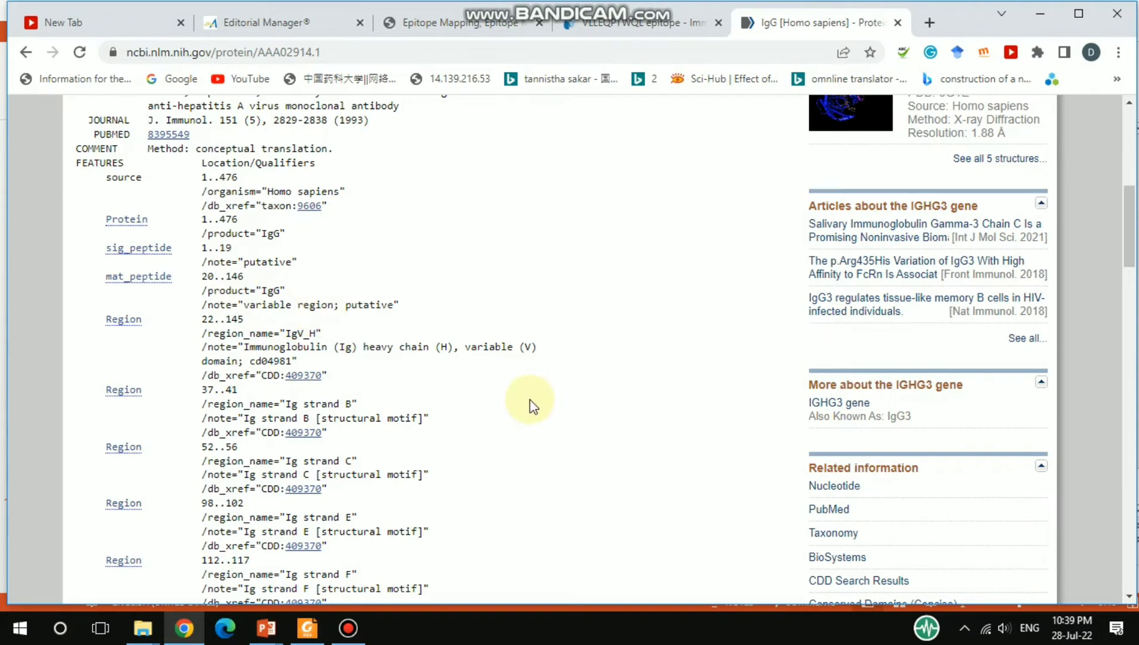
scroll(527, 389, down, 6)
scroll(525, 372, up, 5)
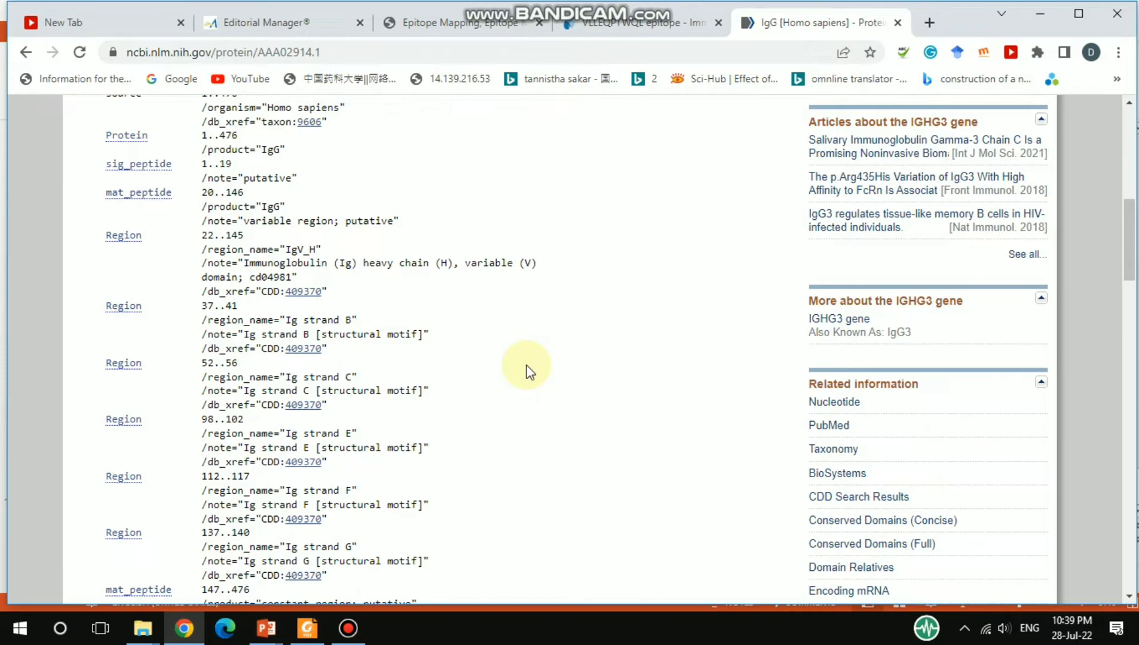
scroll(527, 372, up, 5)
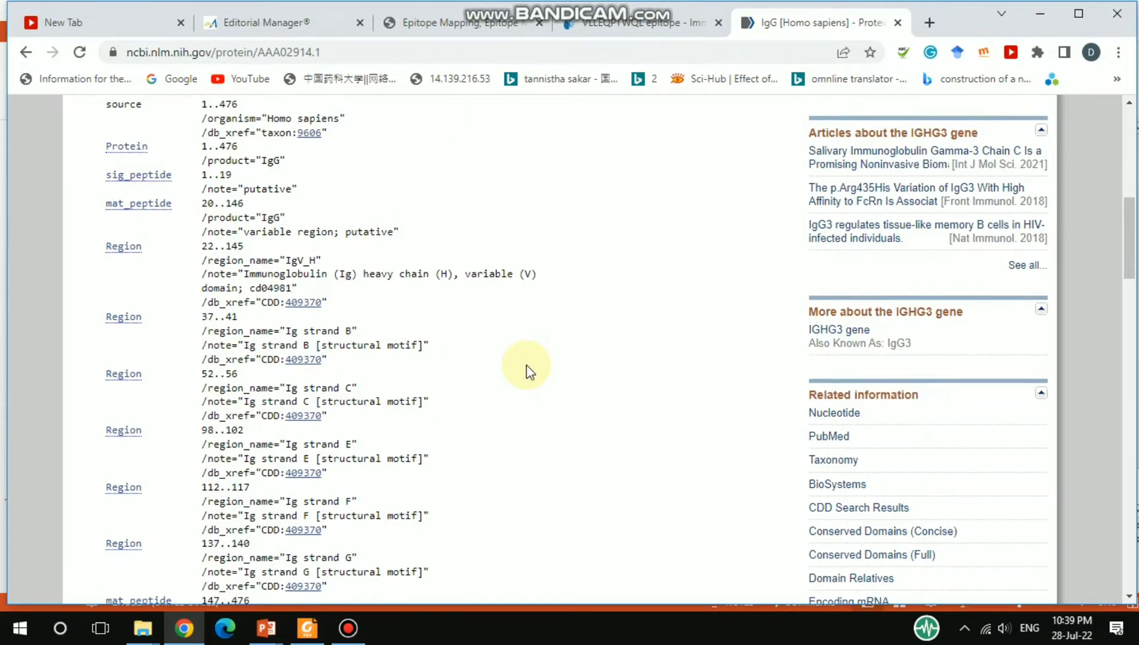
scroll(527, 371, up, 4)
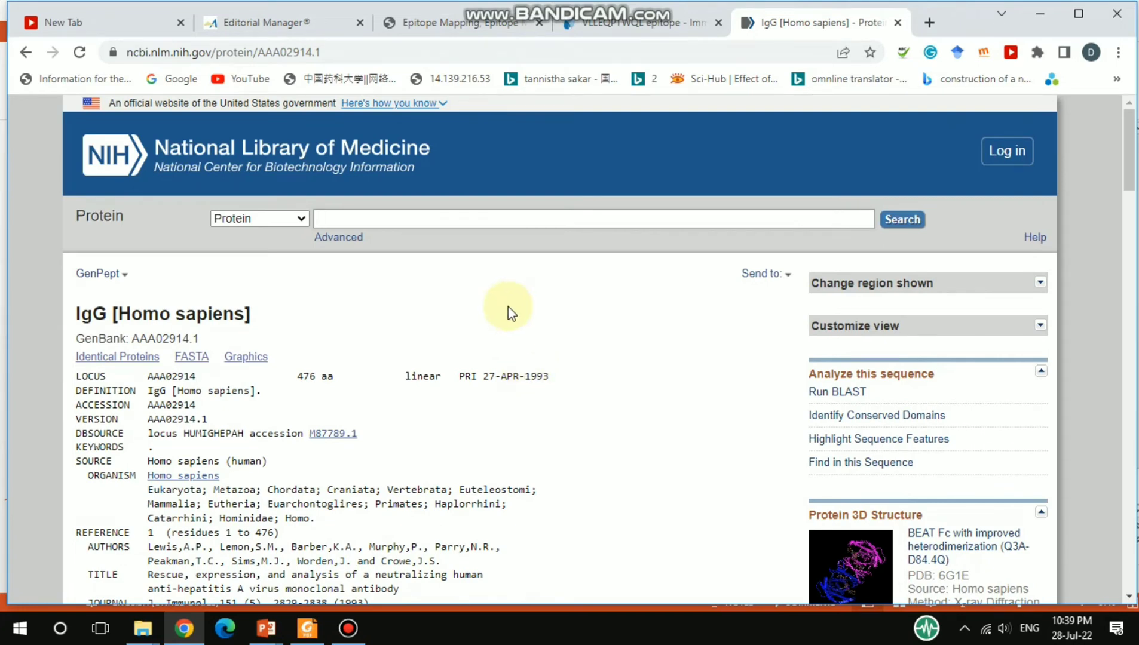
Step: Highlight the full amino-acid sequence under ORIGIN and clear the selection
scroll(507, 425, down, 1)
scroll(506, 426, down, 20)
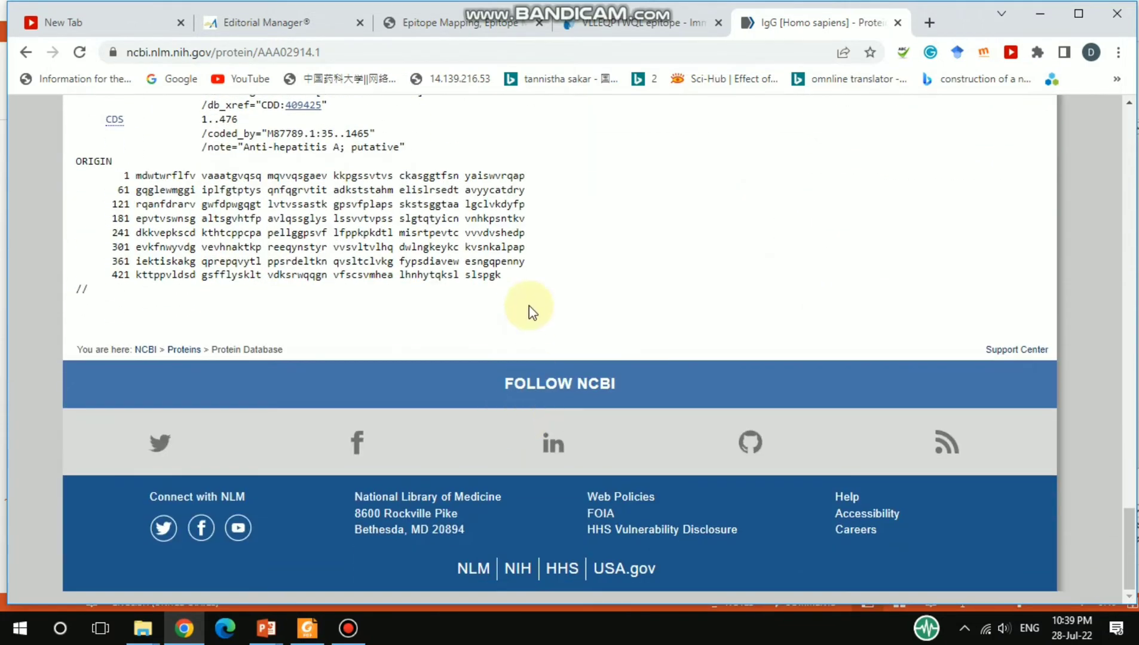
drag(526, 303, 134, 172)
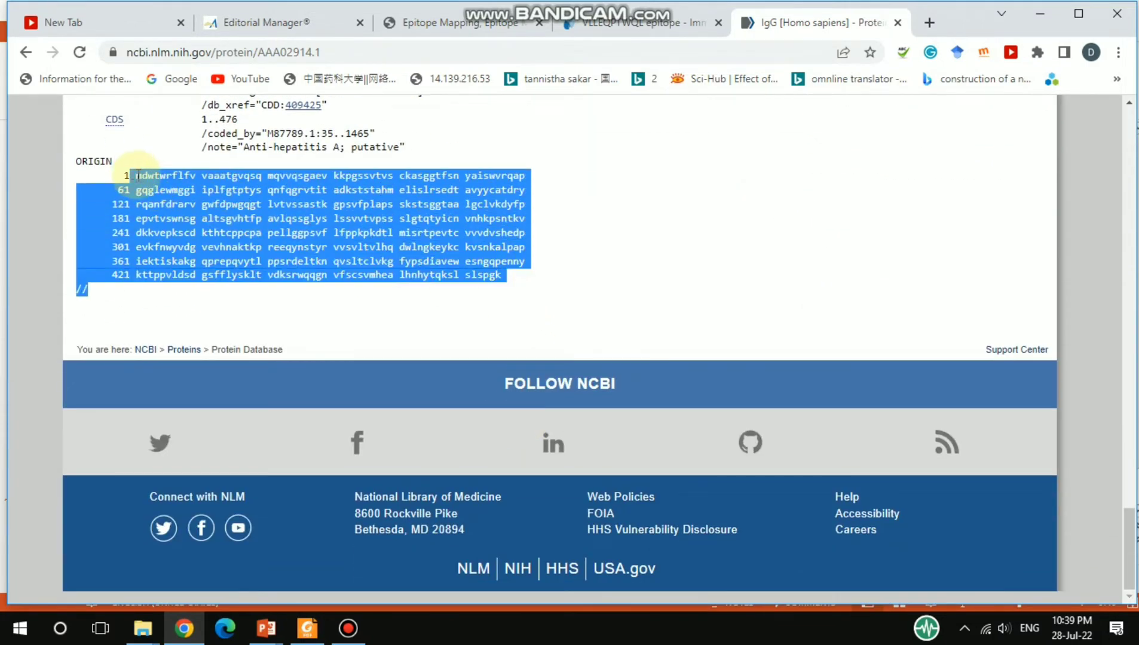
click(622, 259)
Step: Copy the GenBank accession number AAA02914.1 from the IgG record's header
scroll(623, 260, up, 20)
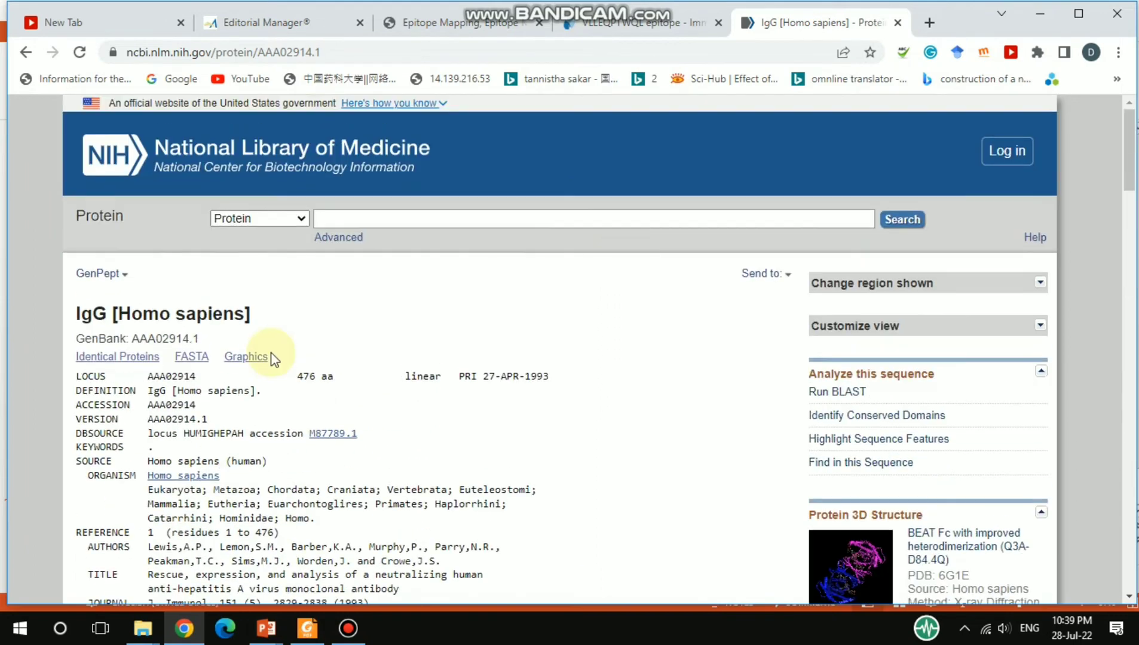
drag(201, 339, 133, 339)
key(ctrl+c)
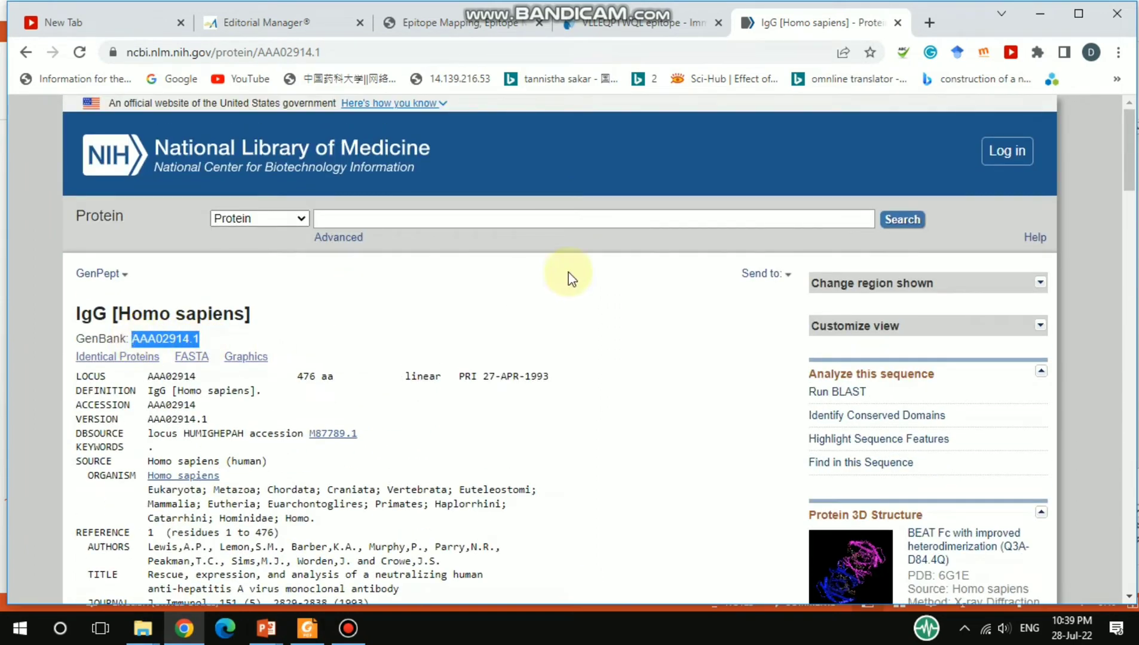
Step: Open the NCBI IgBLAST tool in a new browser tab
click(930, 24)
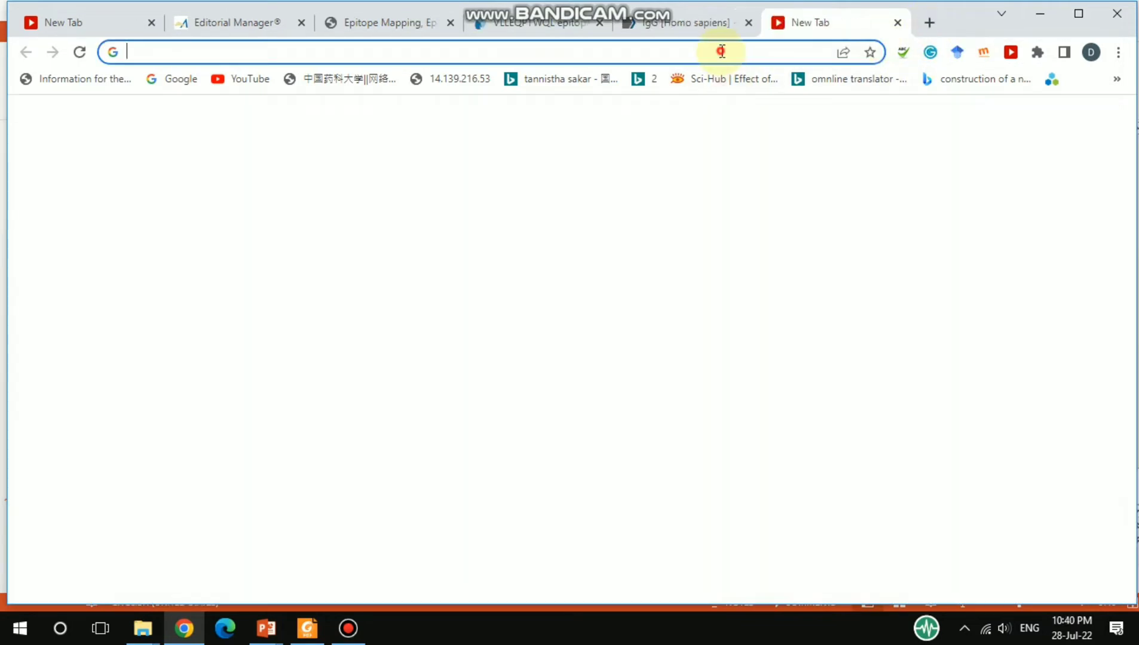
click(721, 52)
text(ig)
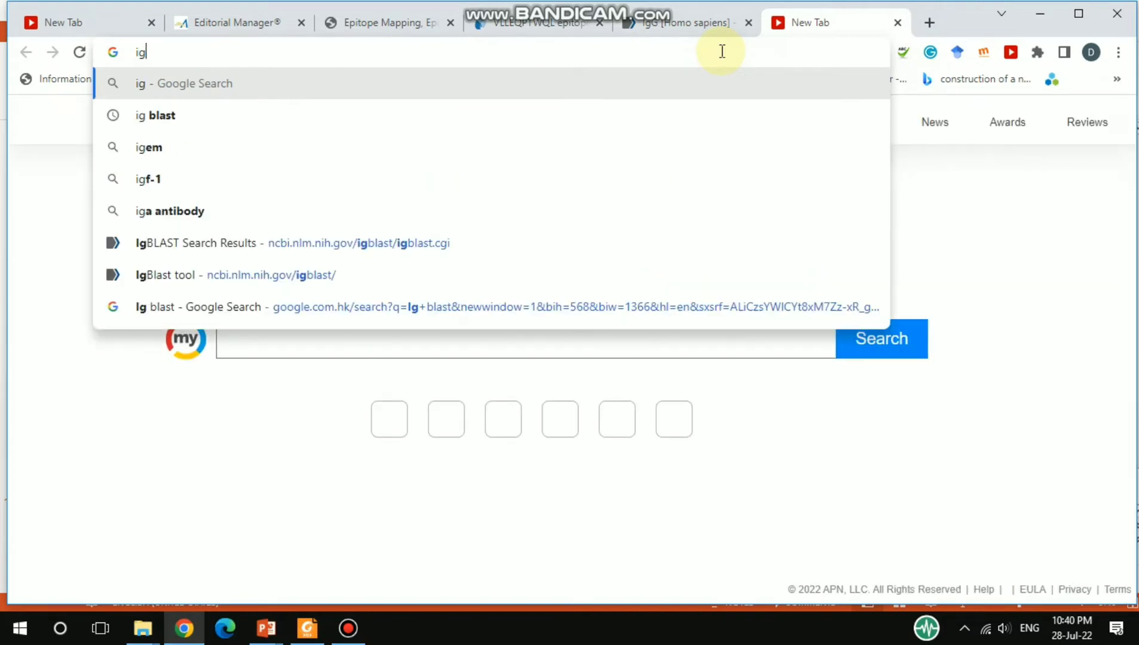
click(377, 243)
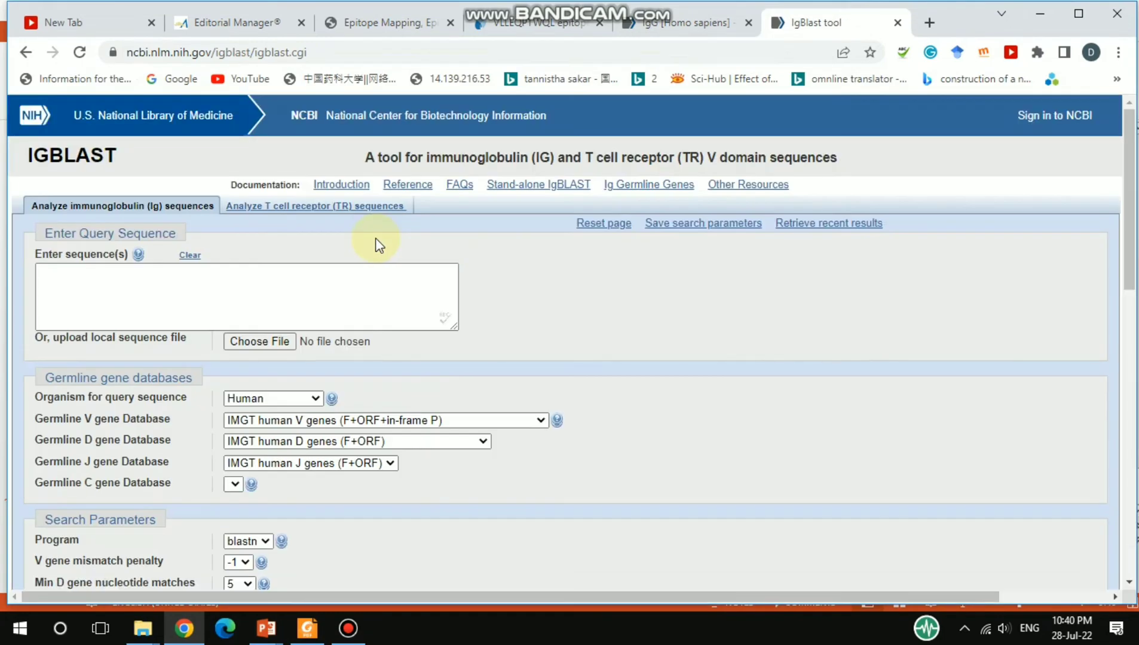
Step: Paste the accession number AAA02914.1 as the IgBLAST query sequence and check the germline database and search parameter settings
click(357, 285)
key(ctrl+v)
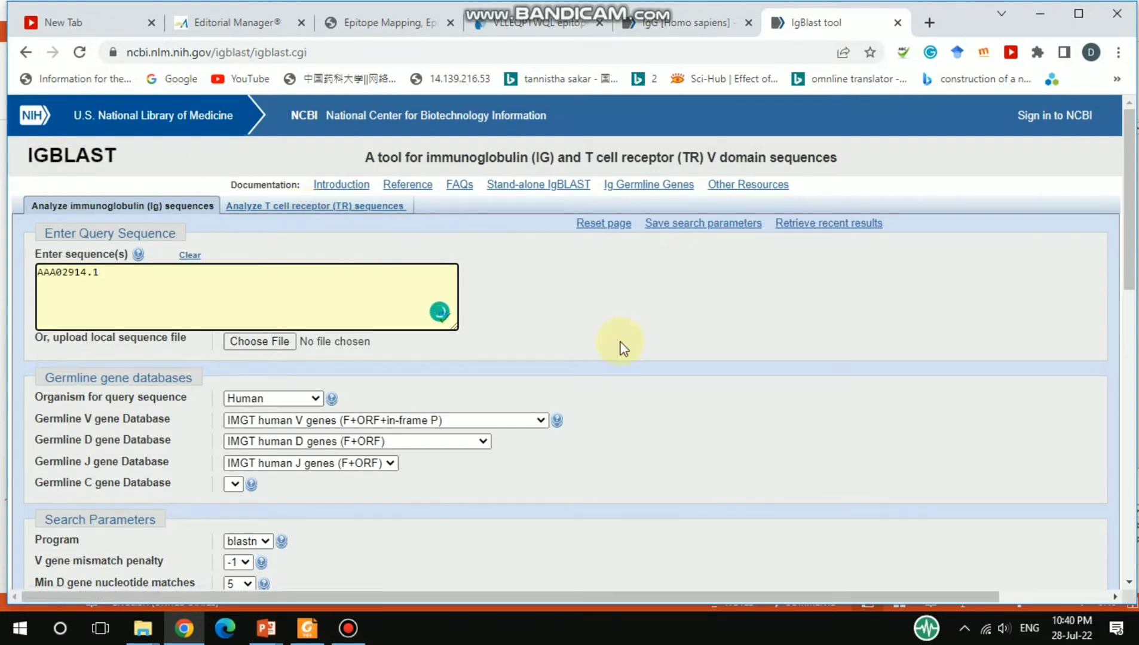
scroll(620, 348, down, 1)
scroll(688, 346, down, 1)
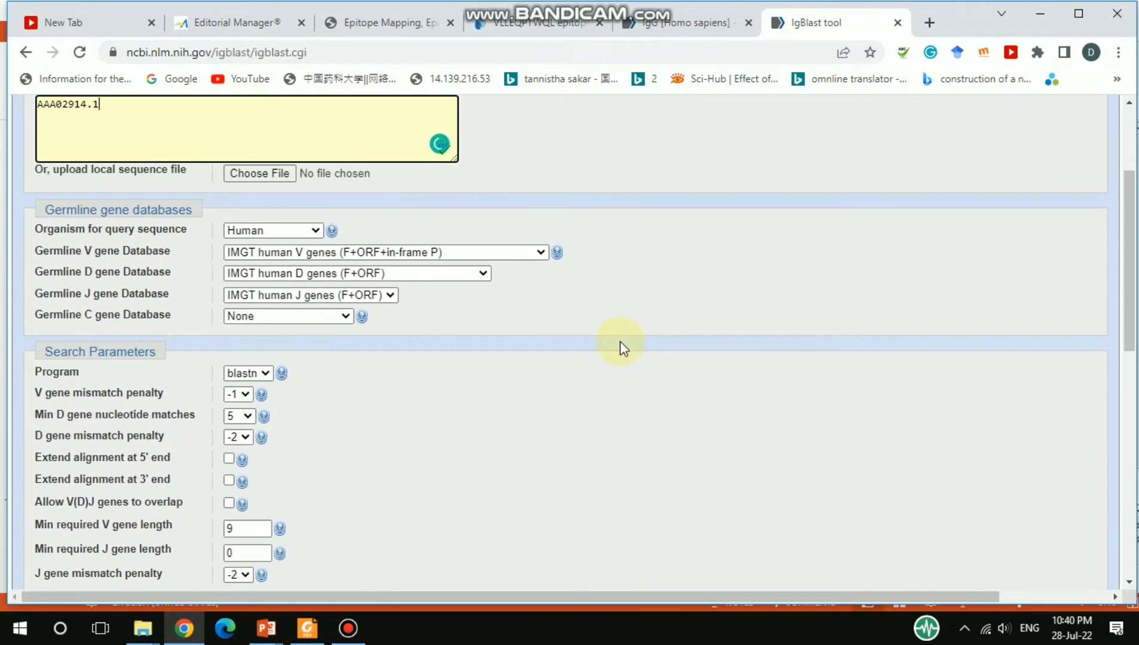
scroll(286, 262, up, 1)
click(151, 211)
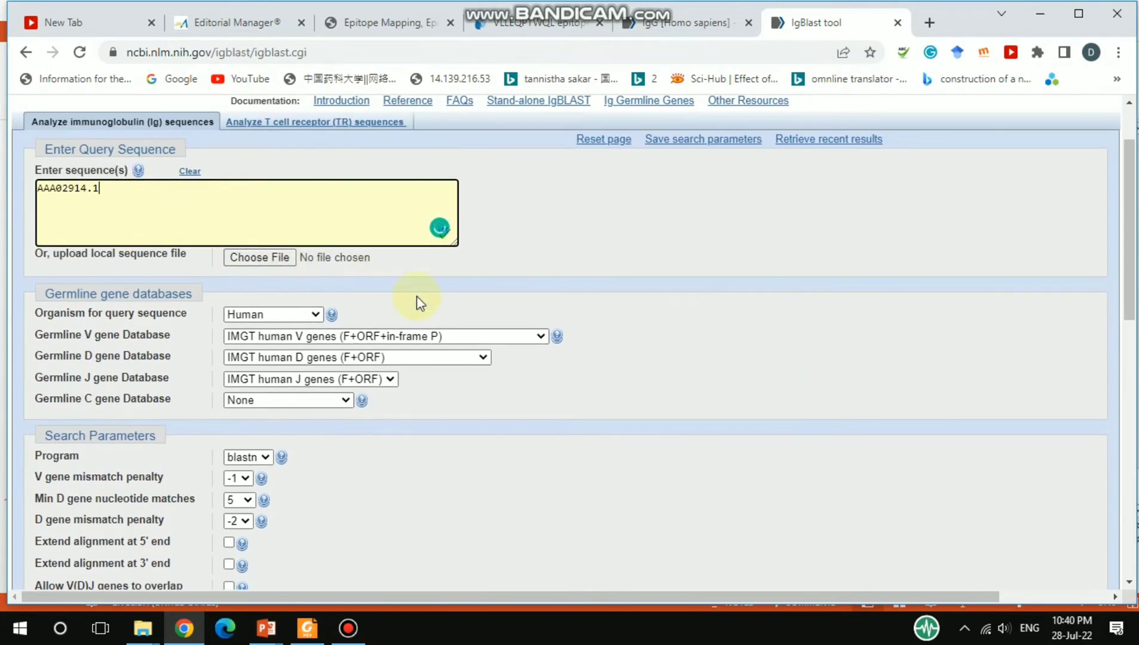
Step: Set the IgBLAST program to blastp and run the search with the remaining parameters at their defaults
scroll(583, 348, down, 3)
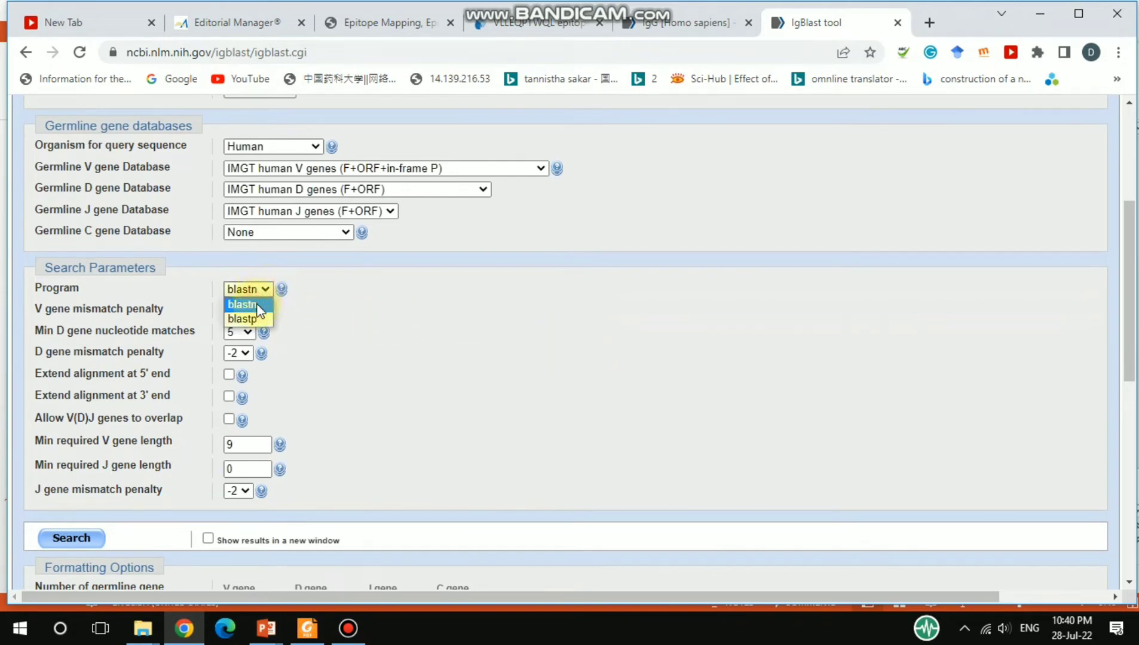
click(252, 317)
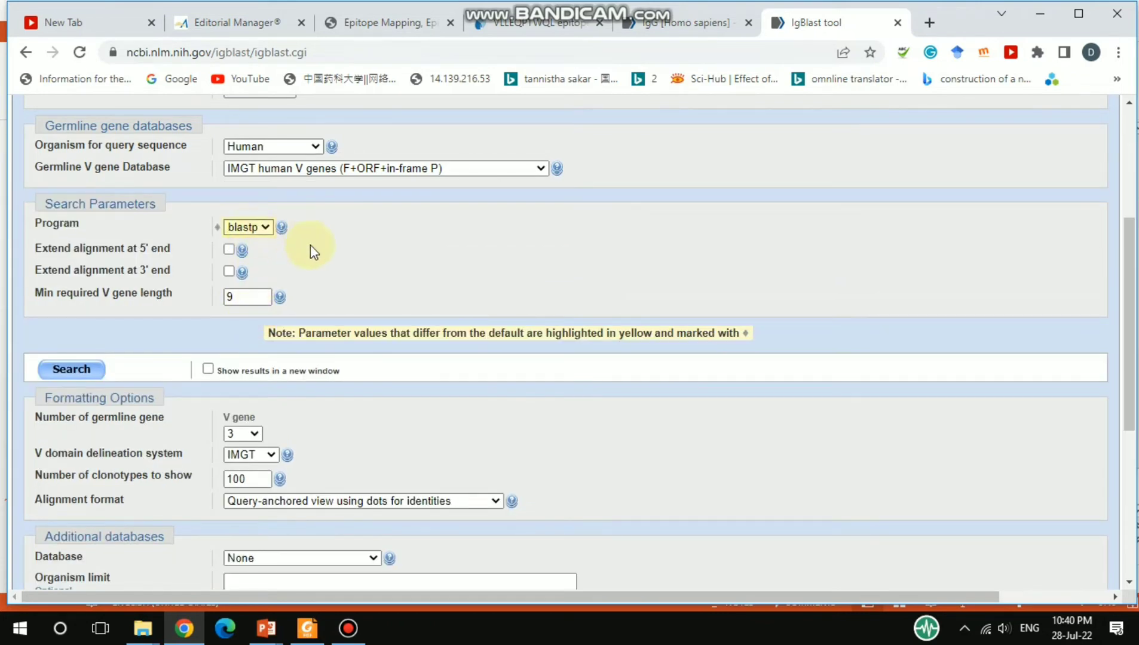
scroll(411, 293, down, 5)
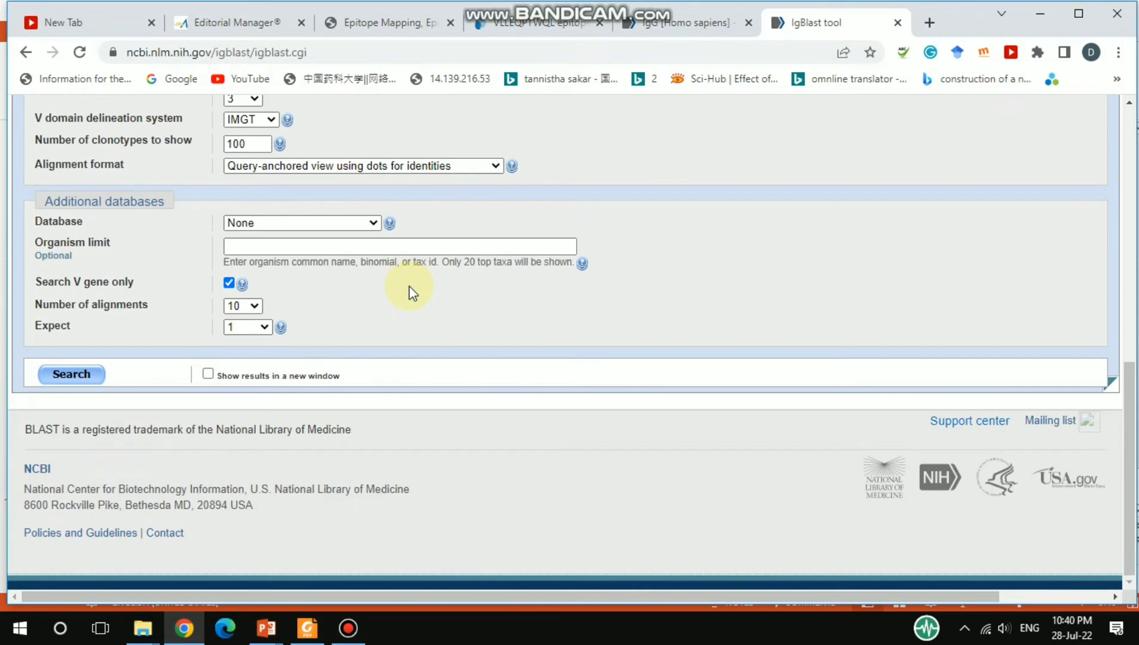
click(73, 374)
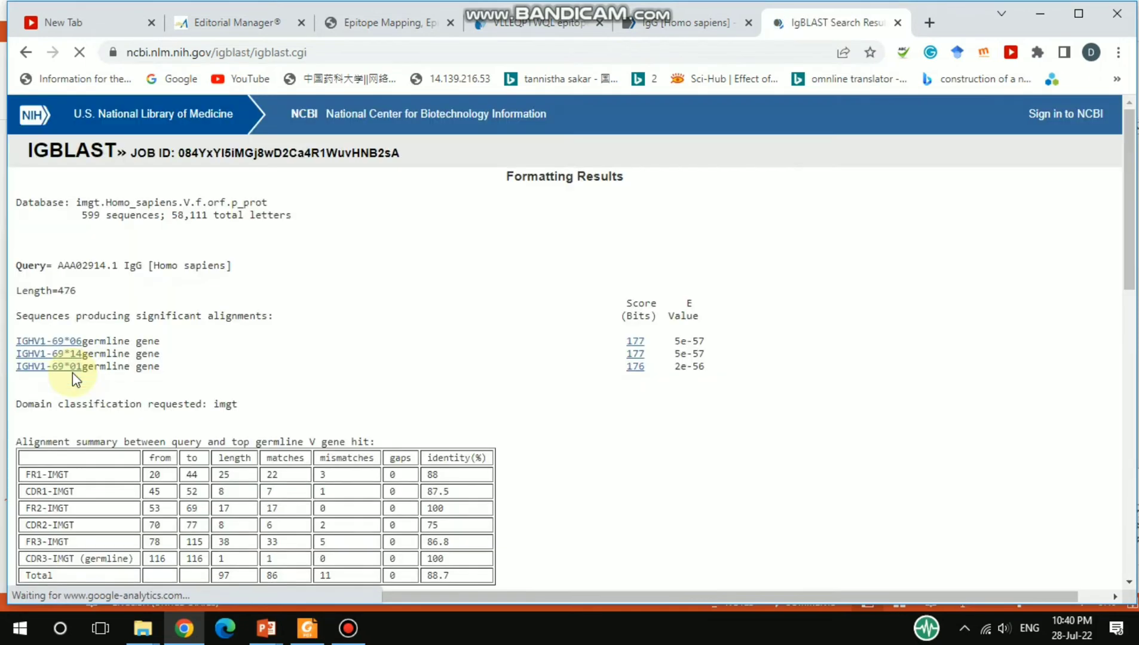
Step: Check the CDR1-IMGT range in the alignment summary and highlight the matching residues ggtfsnya under ORIGIN in the IgG protein record
scroll(565, 419, down, 2)
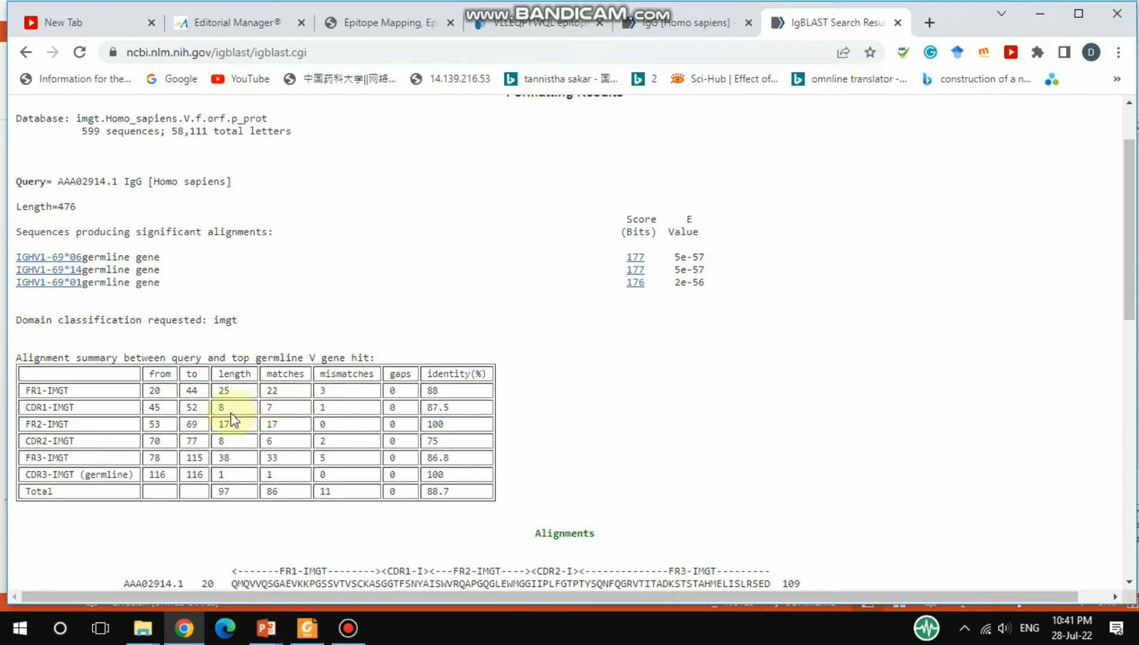
click(695, 31)
scroll(642, 280, down, 15)
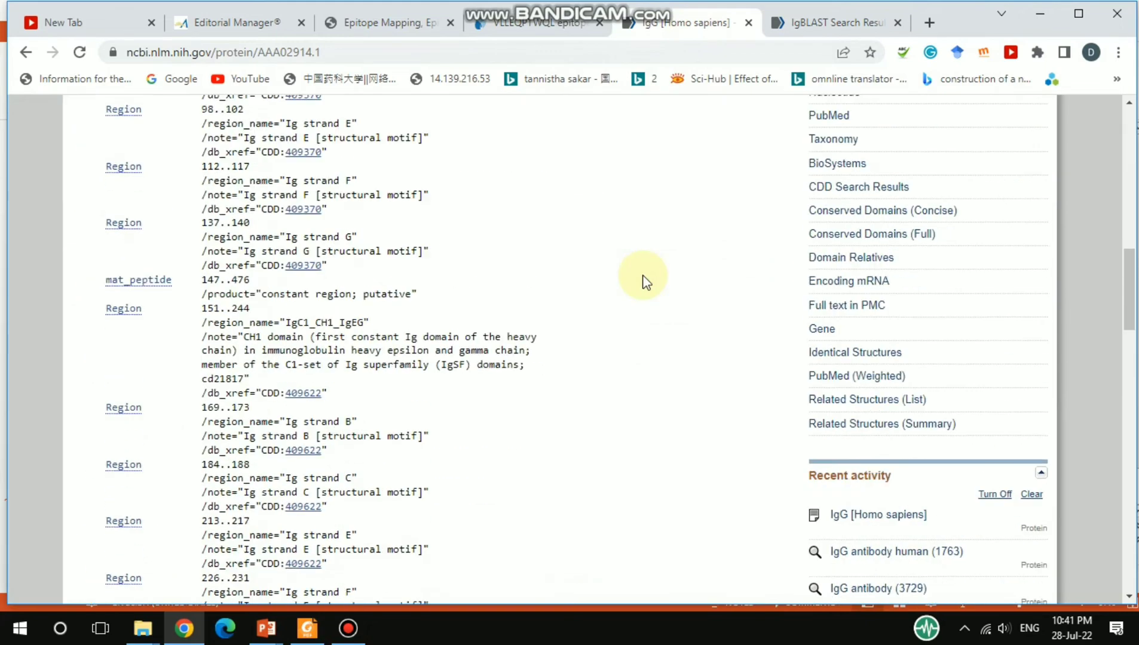
scroll(643, 280, down, 10)
scroll(642, 280, up, 1)
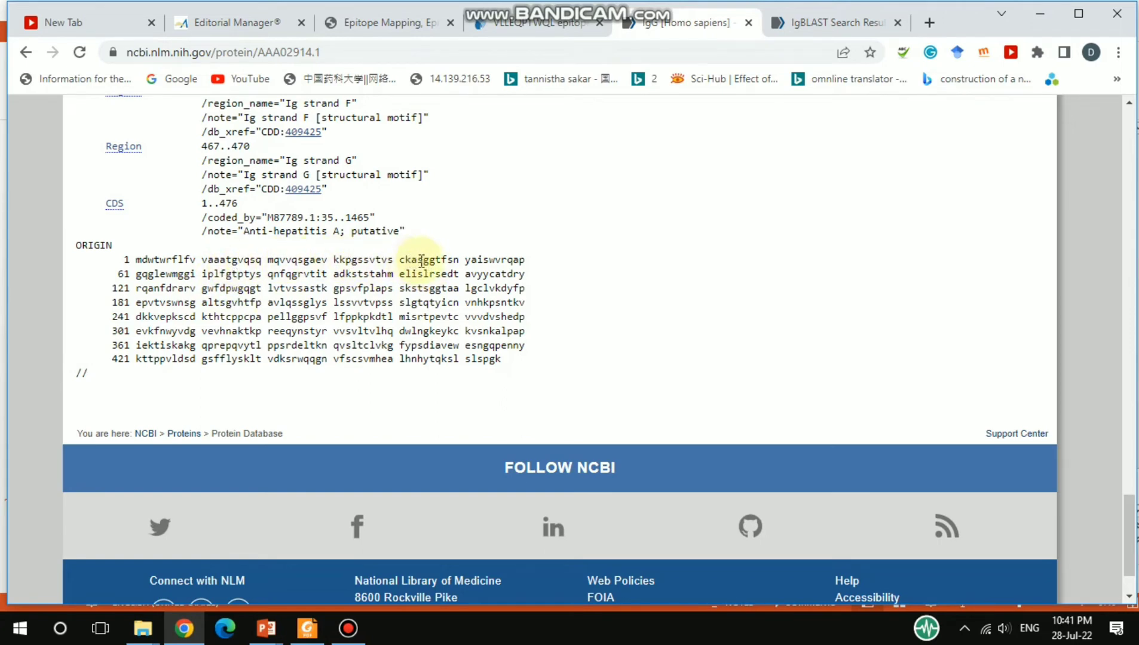
drag(425, 260, 476, 260)
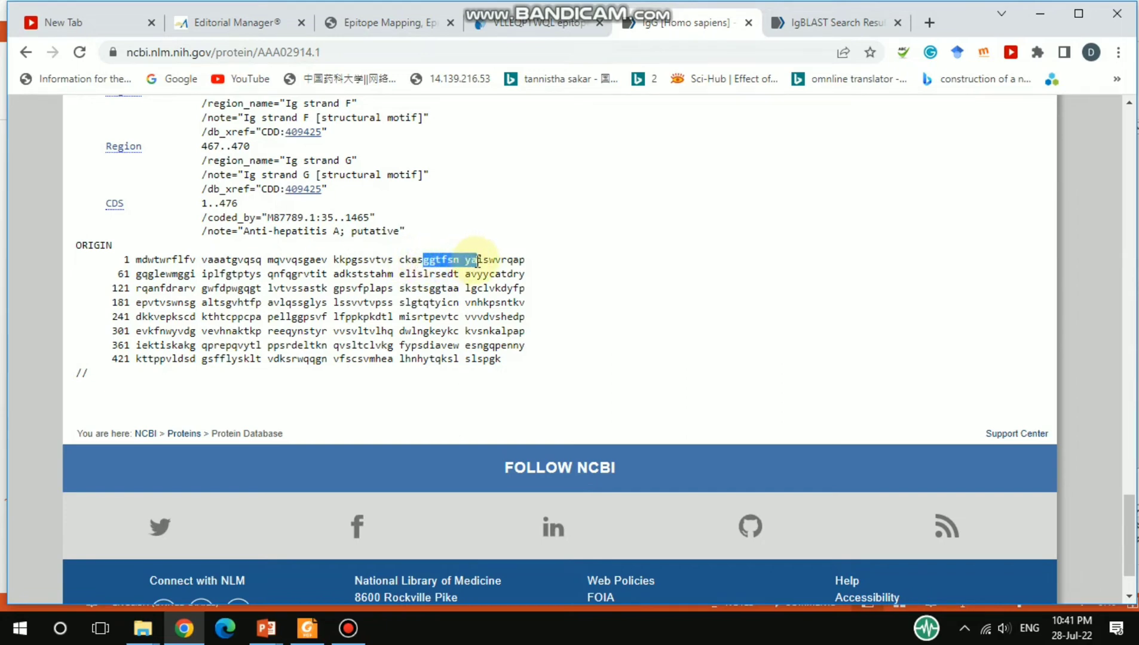
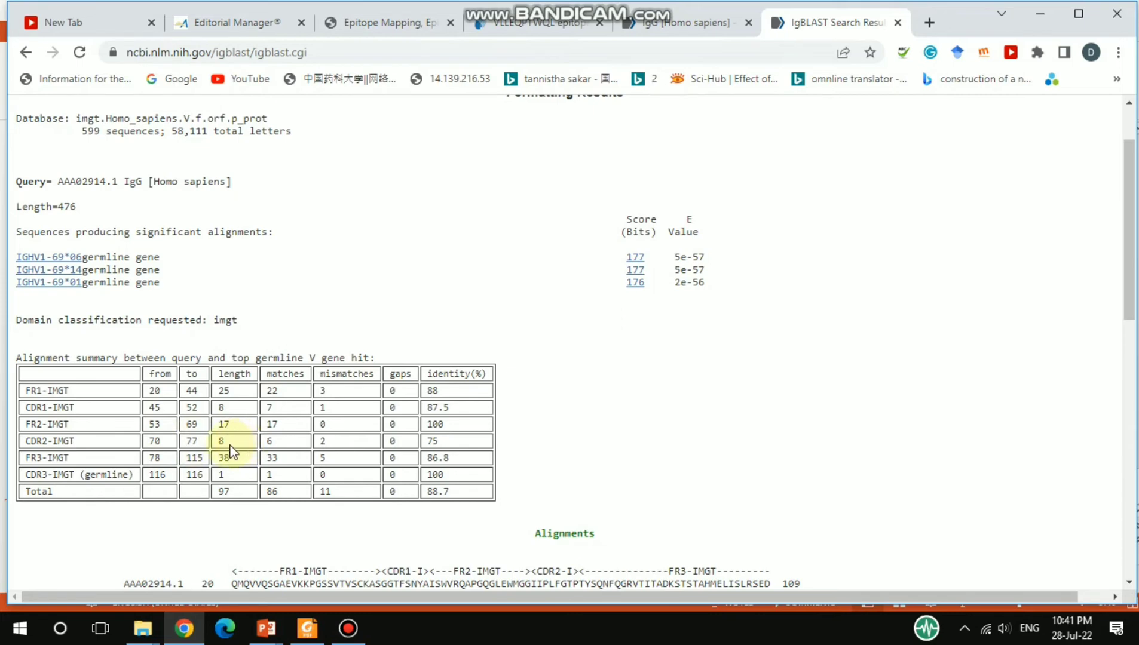
Step: Compare the CDR2-IMGT range in the alignment summary with the IgG record and highlight the residues sqnfqgrvt under ORIGIN as CDR2
click(657, 24)
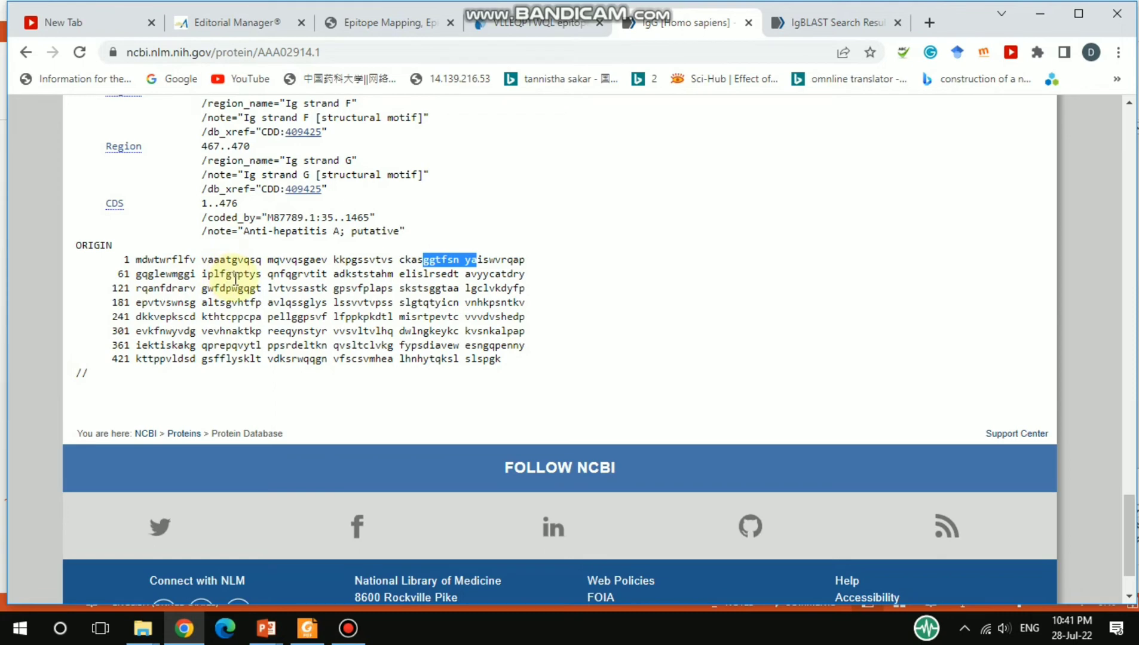
click(811, 30)
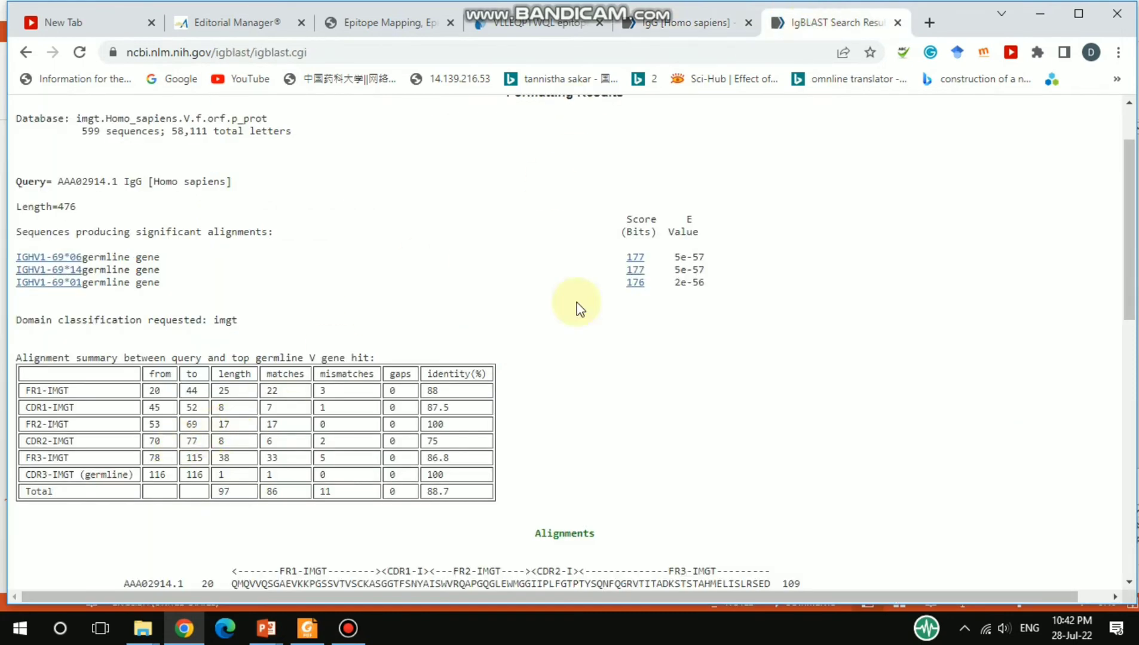
click(680, 24)
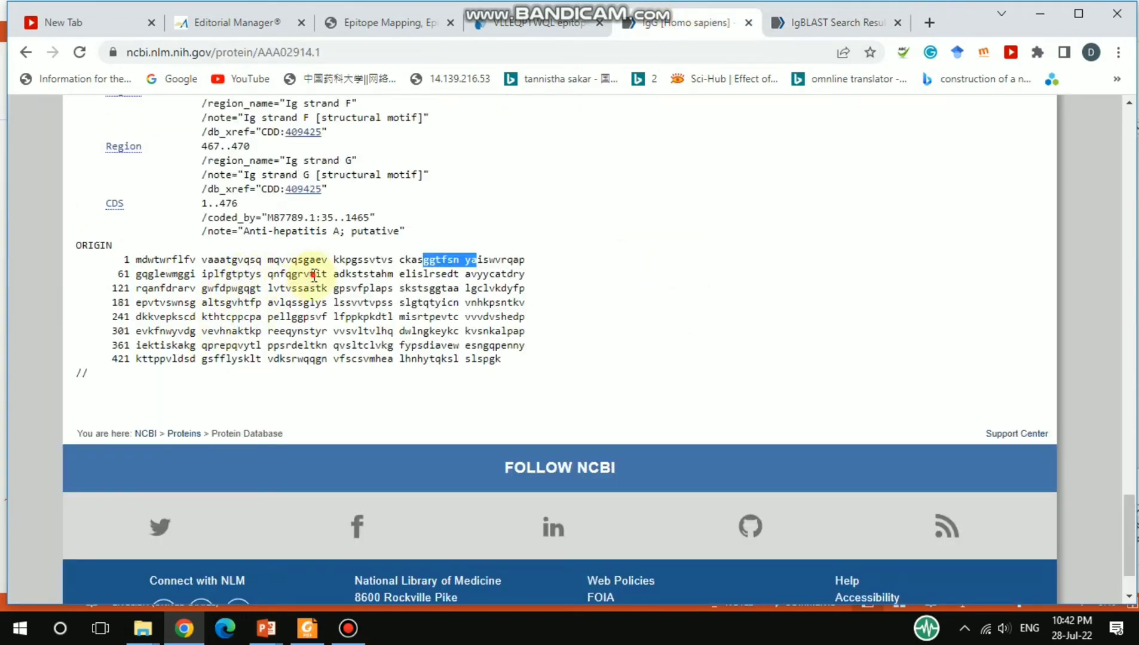
drag(314, 276, 257, 278)
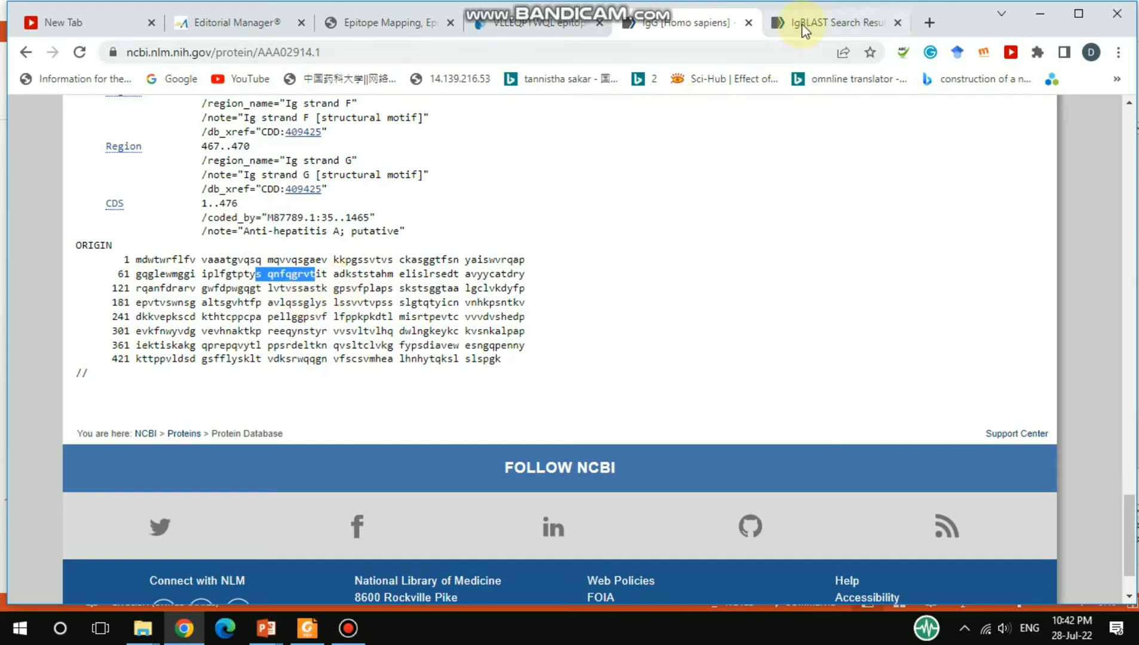
Step: Check the CDR3-IMGT (germline) position in the IgBLAST summary and highlight the residue t in avyycatdry under ORIGIN
click(782, 22)
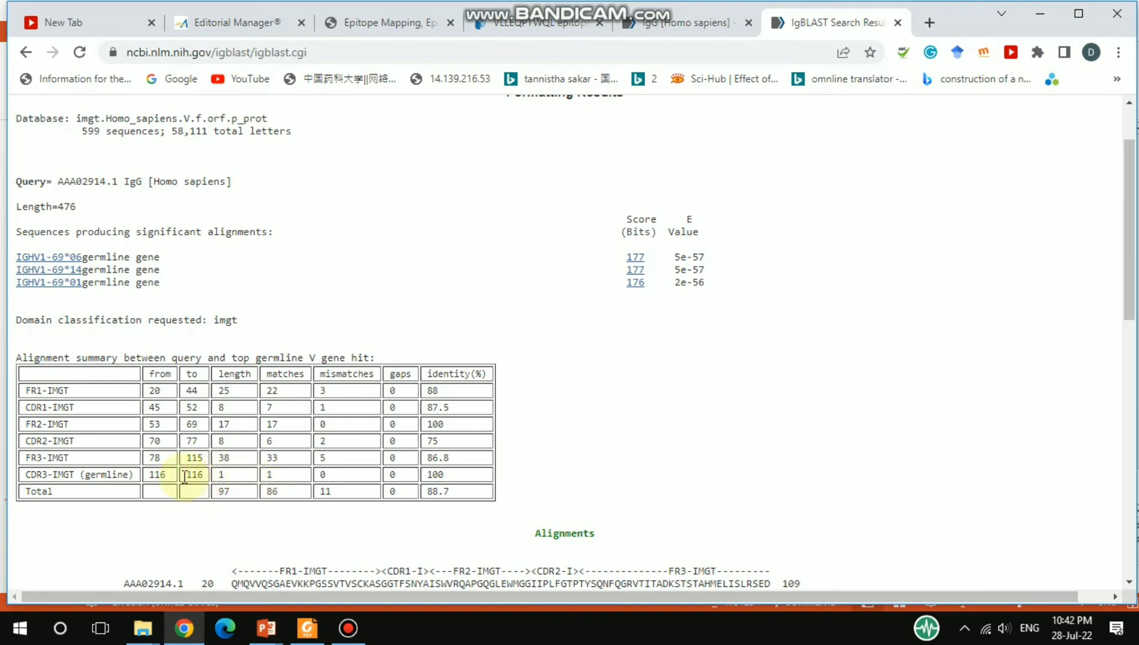
click(679, 31)
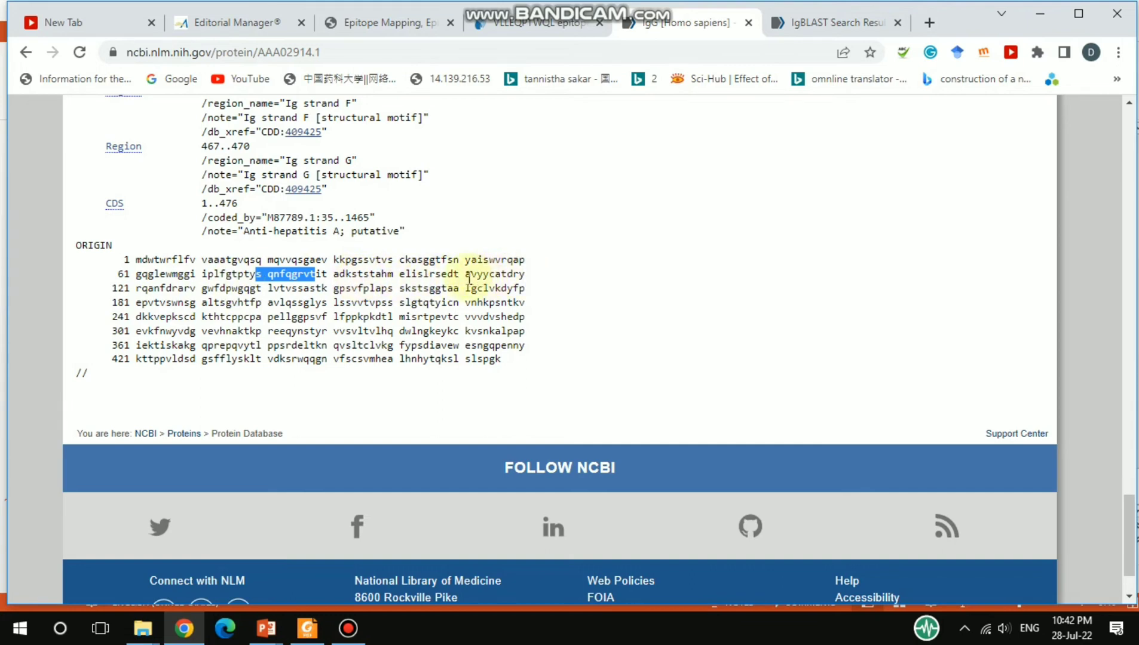
click(505, 274)
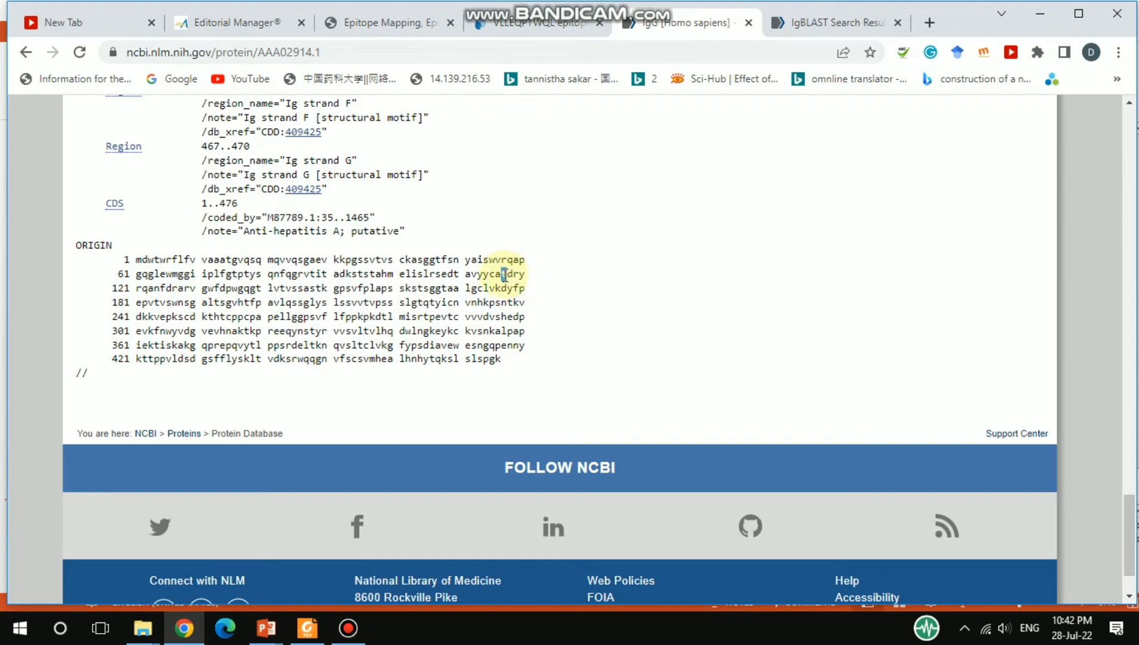
Step: Examine the IgBLAST alignments, region summary table and search statistics, and return to the IgG protein record
click(776, 23)
scroll(578, 457, down, 4)
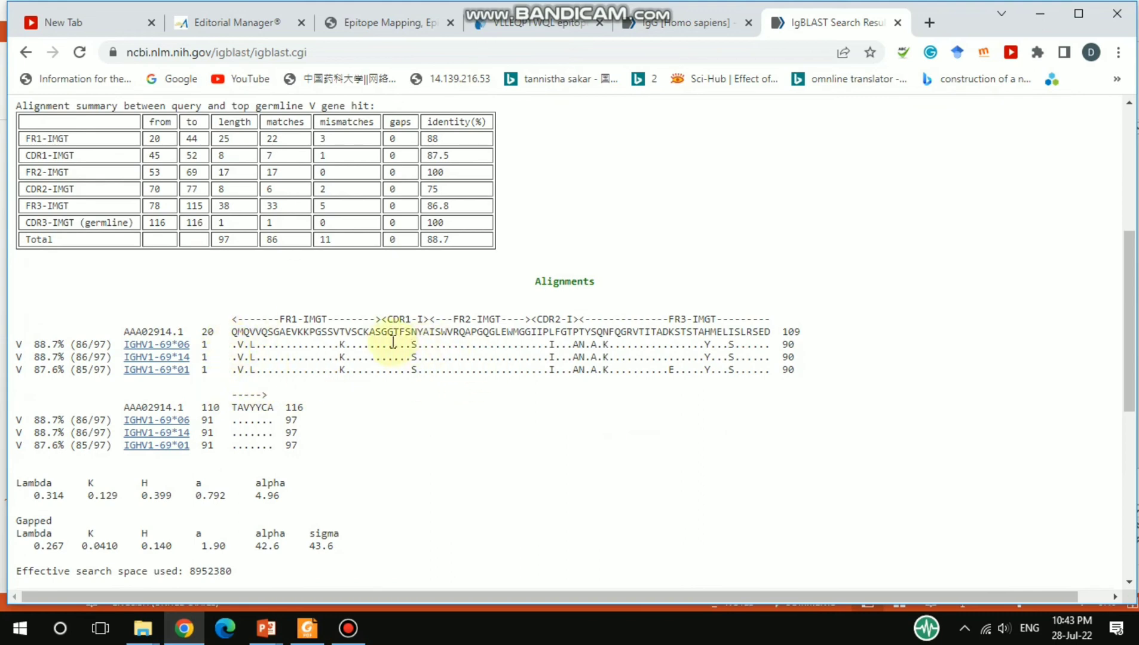
scroll(508, 353, down, 3)
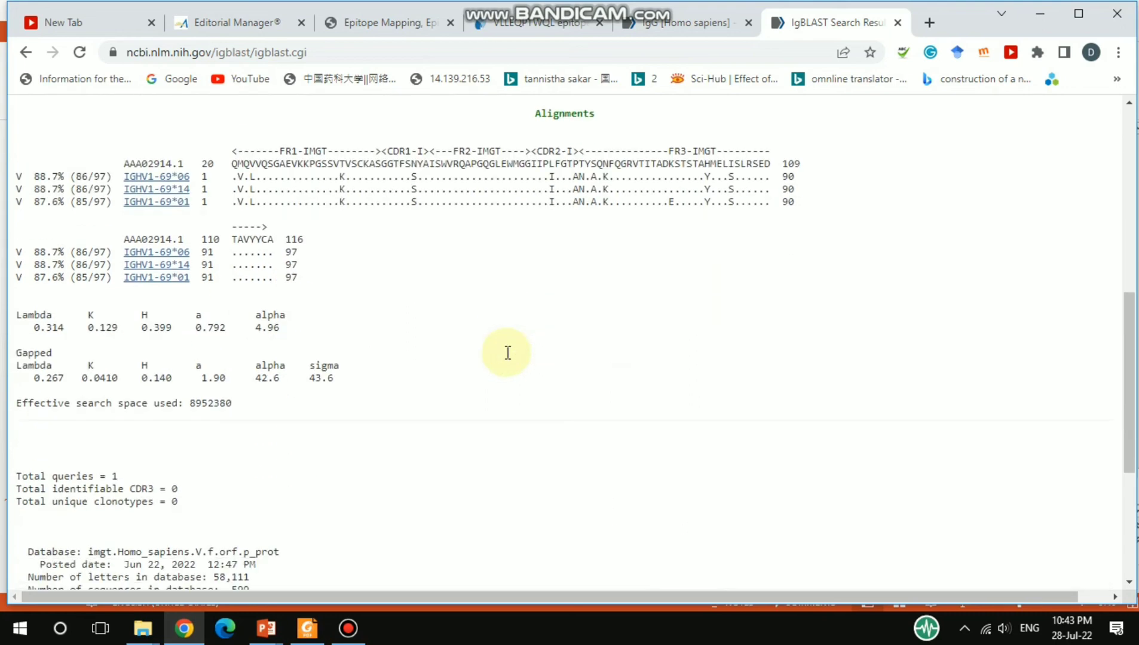
scroll(507, 353, up, 3)
scroll(624, 454, down, 3)
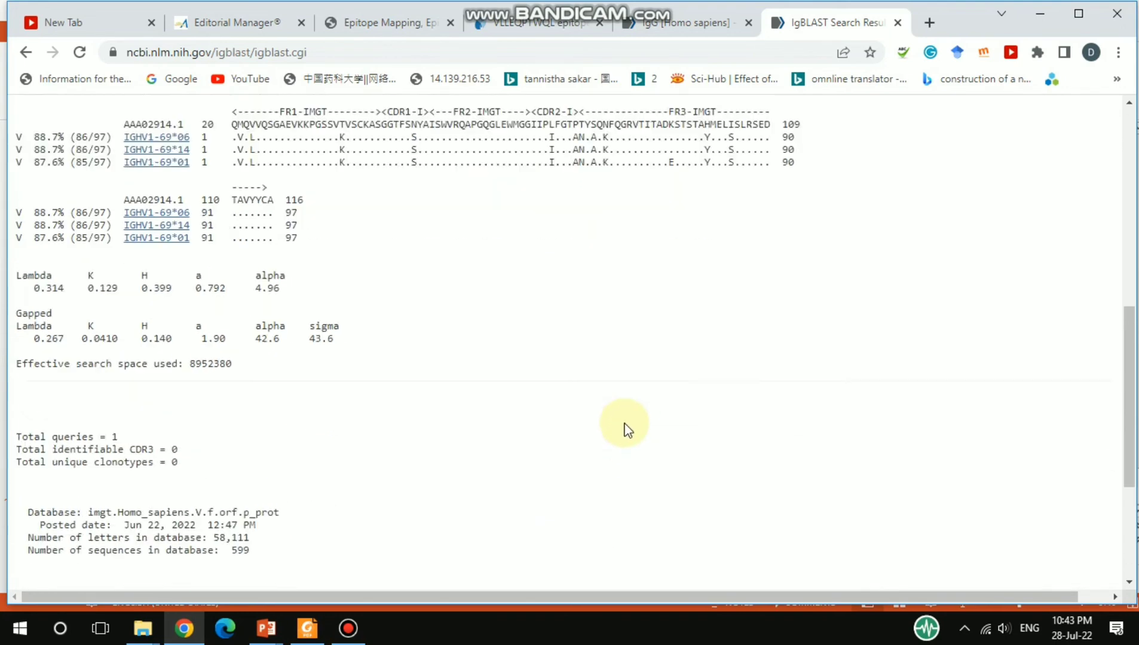
scroll(625, 427, up, 1)
scroll(625, 375, up, 4)
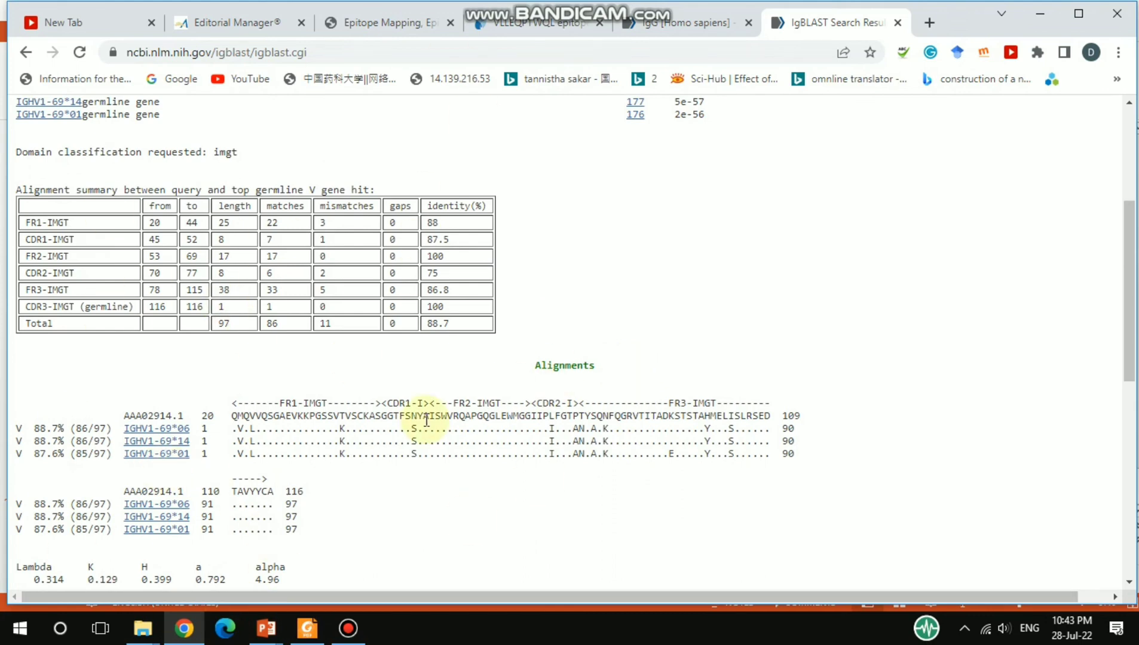
scroll(422, 417, up, 4)
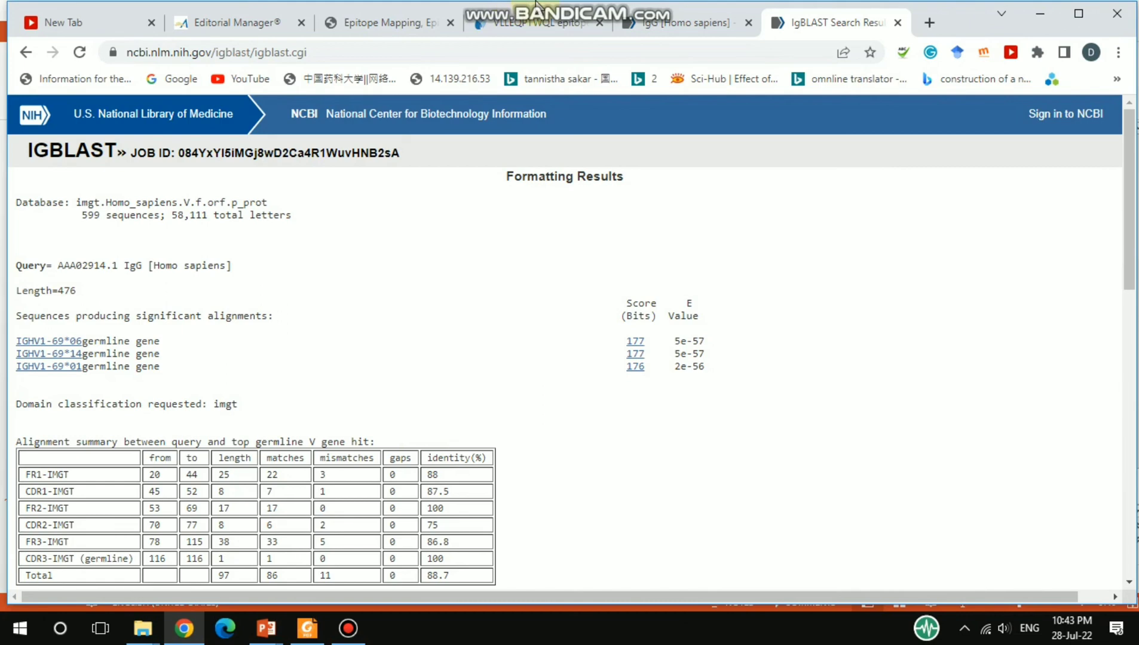
scroll(699, 382, down, 4)
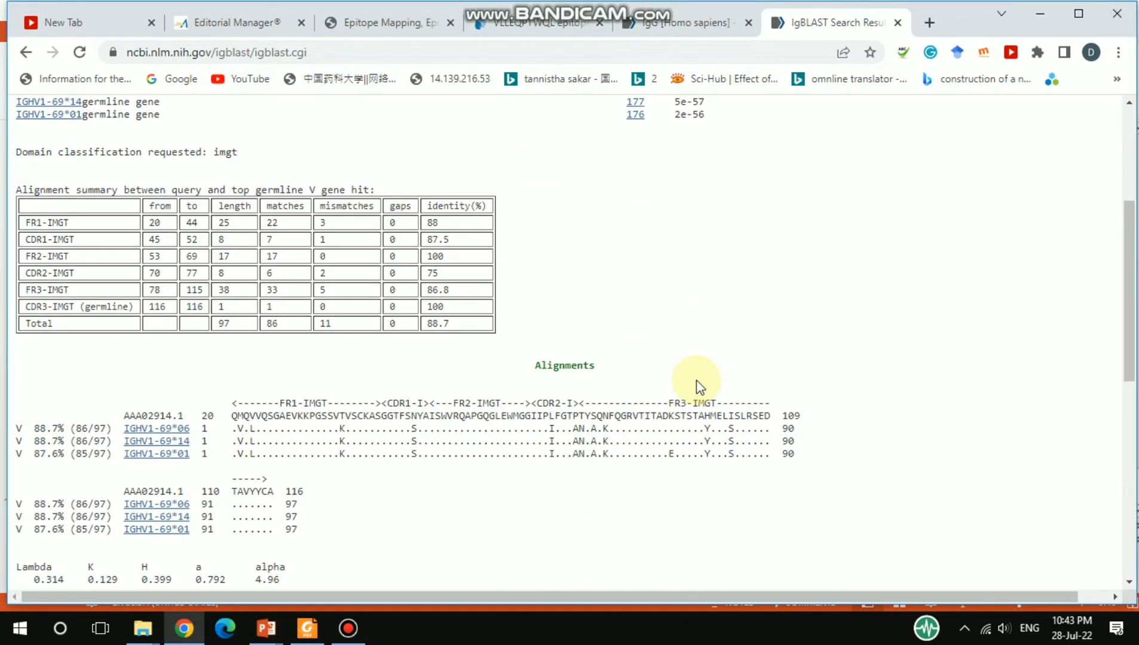
scroll(699, 382, down, 7)
scroll(696, 361, down, 3)
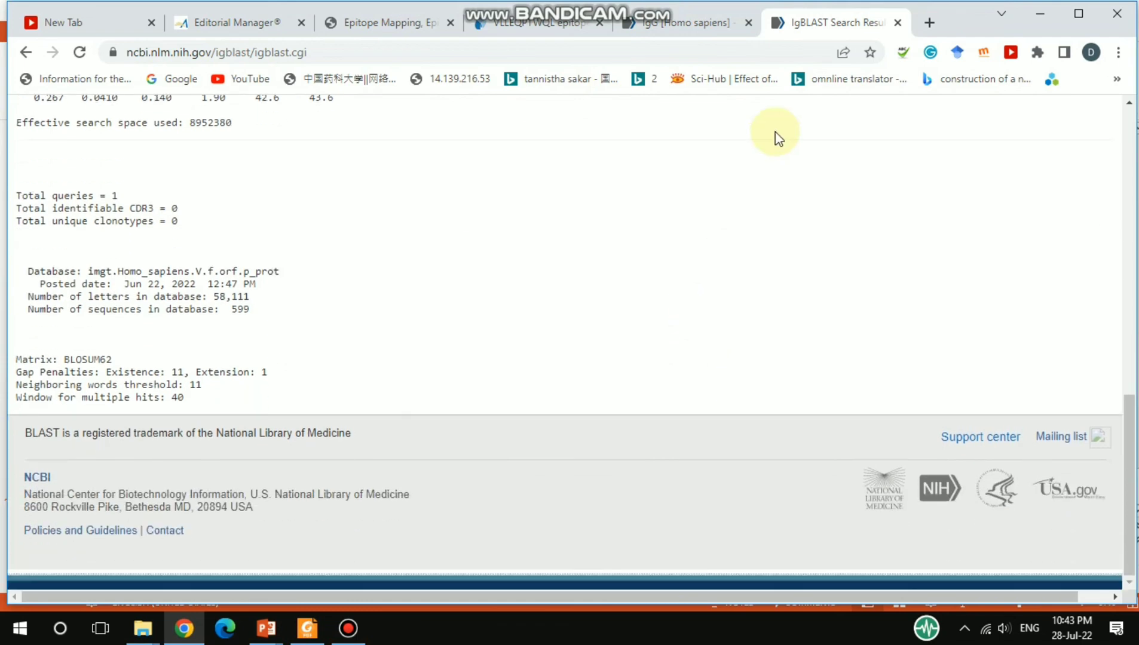
click(678, 22)
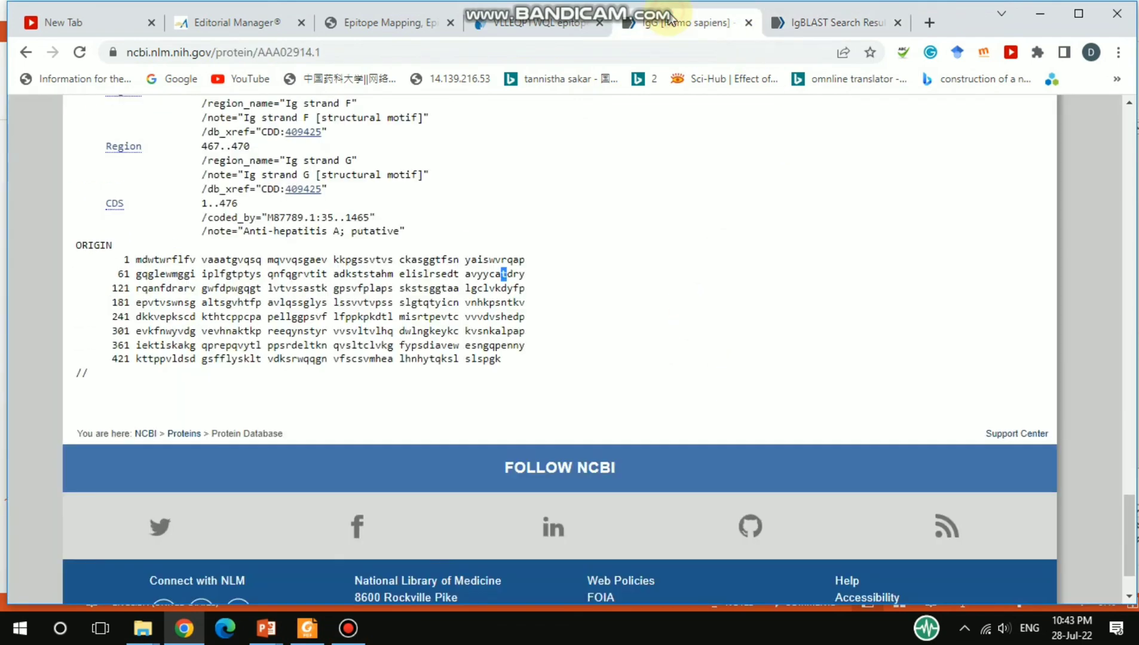